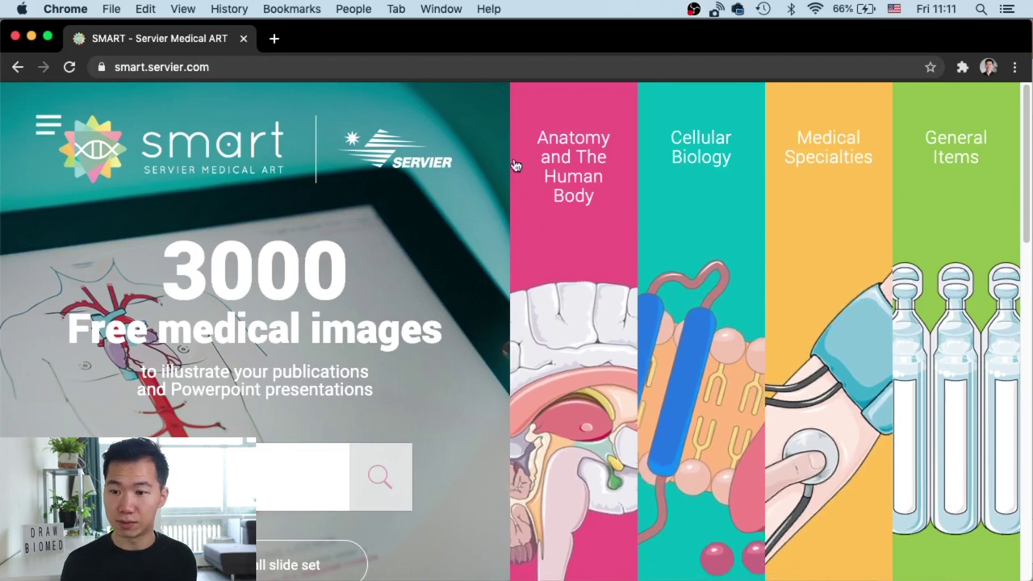
Step: Expand the Anatomy and The Human Body tile to list its body systems, Locomotor through Urinary
scroll(1002, 224, down, 3)
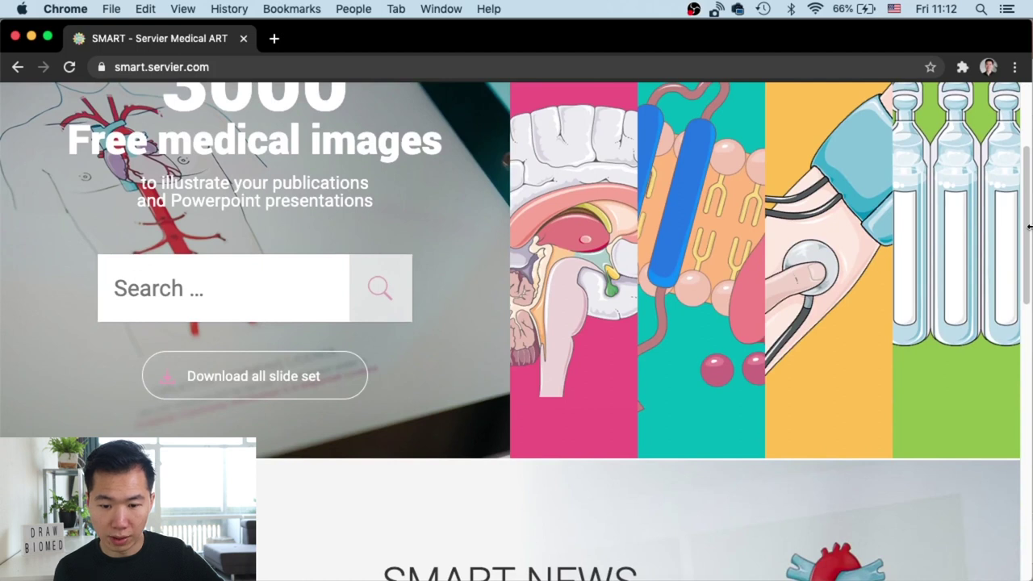
scroll(1029, 226, up, 3)
mouse_move(568, 202)
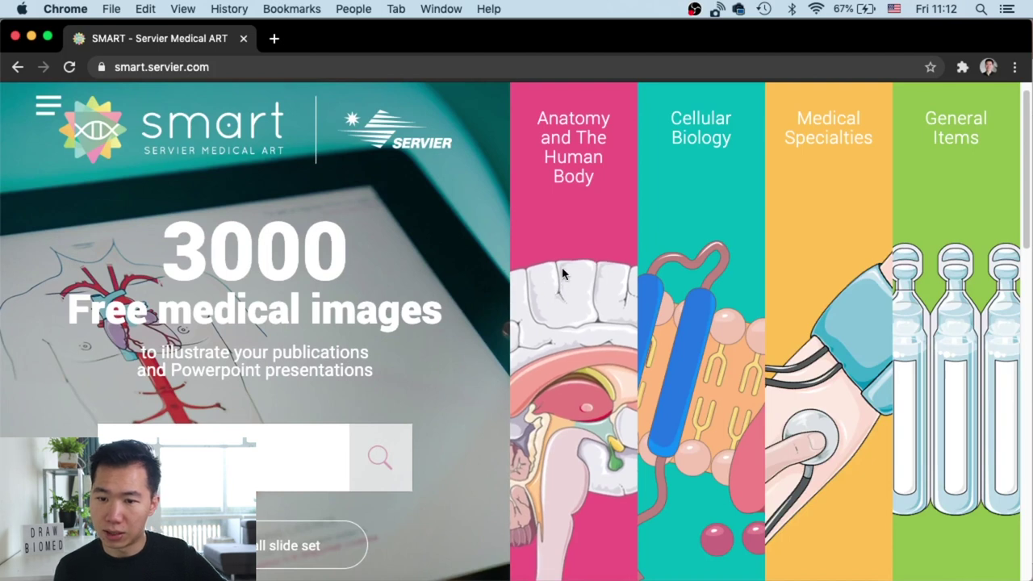
mouse_move(582, 175)
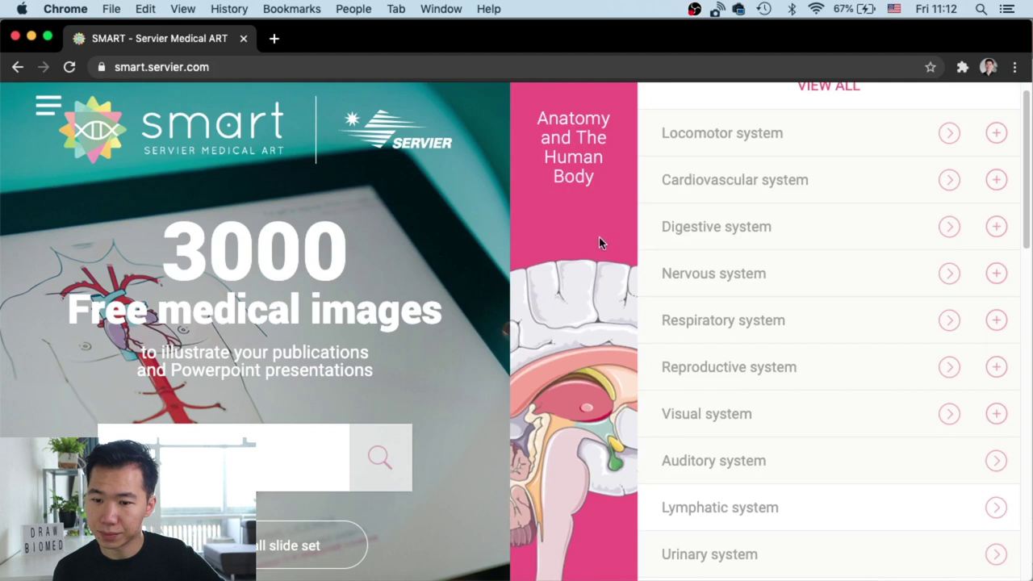
Step: Browse the 32 Respiratory system illustrations, then return to the SMART home page
click(946, 324)
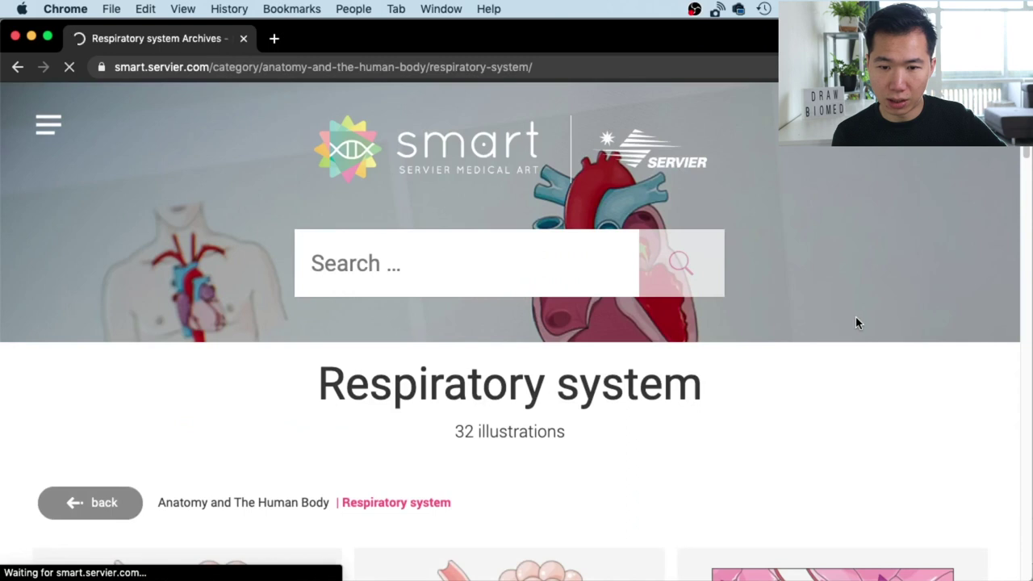
scroll(1025, 149, down, 3)
drag(1027, 148, 1021, 277)
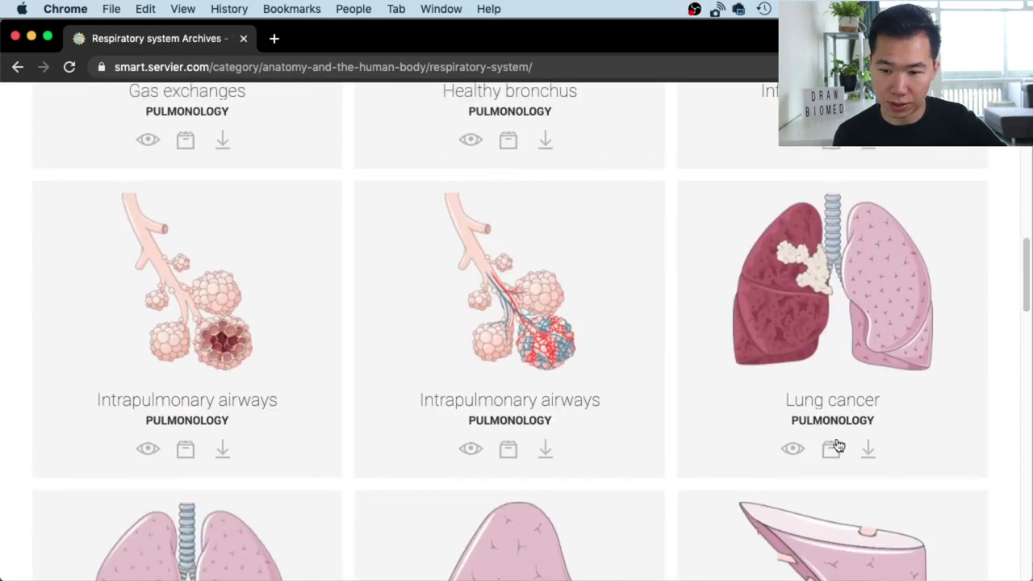
scroll(944, 300, up, 15)
click(129, 400)
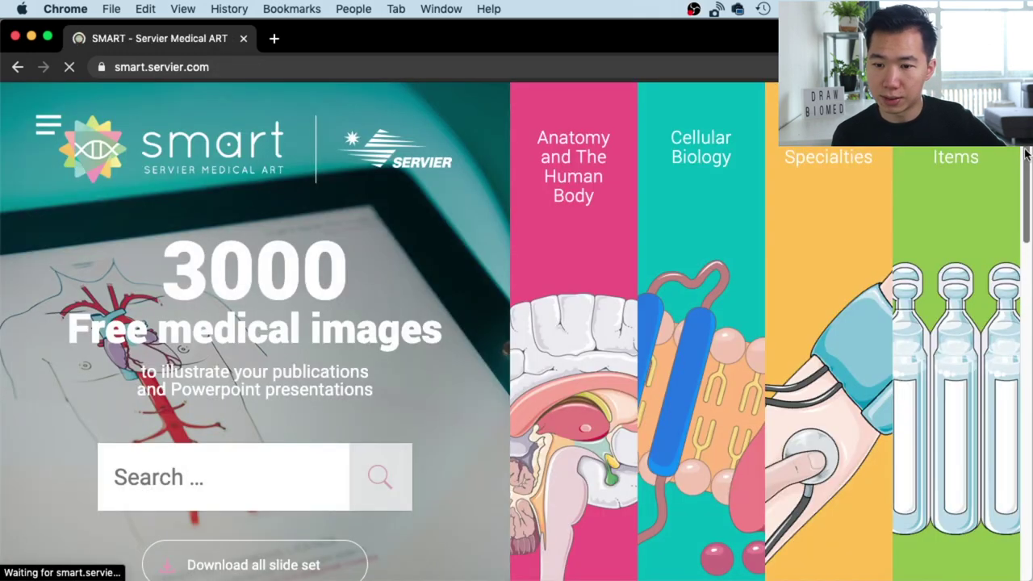
Step: Open General Items > Equipment and scroll through its illustrations
click(968, 159)
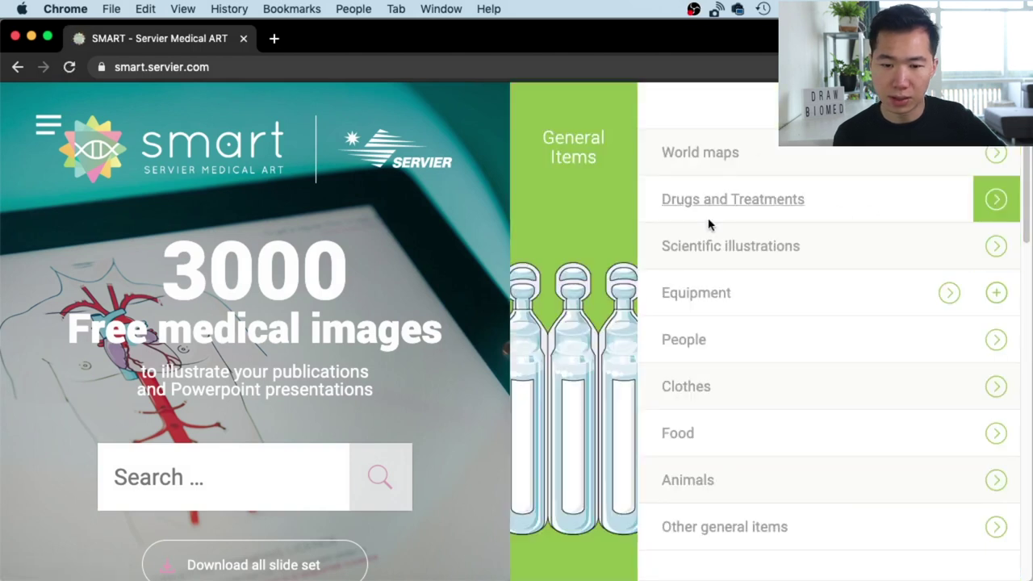
click(949, 290)
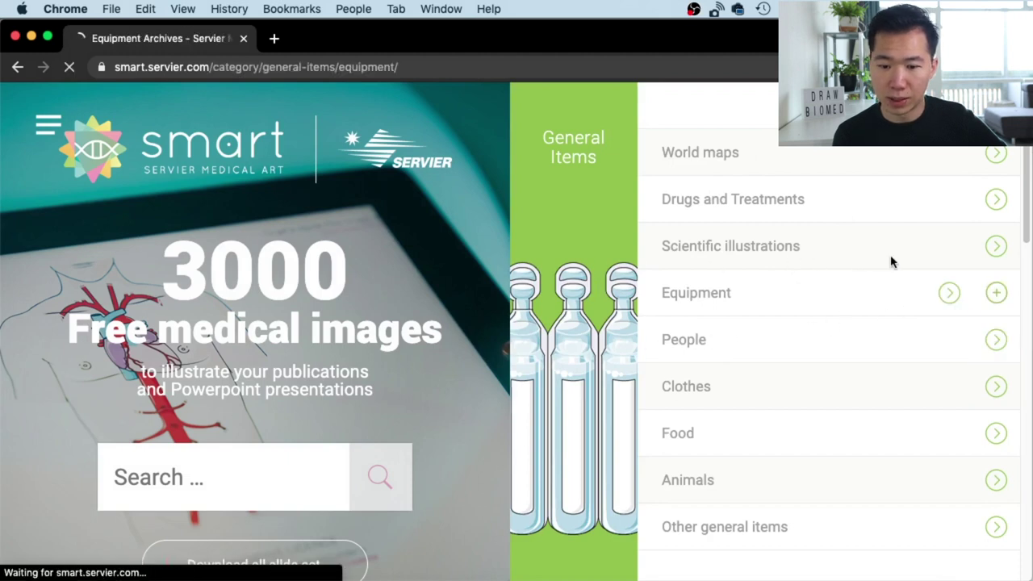
scroll(1020, 175, down, 4)
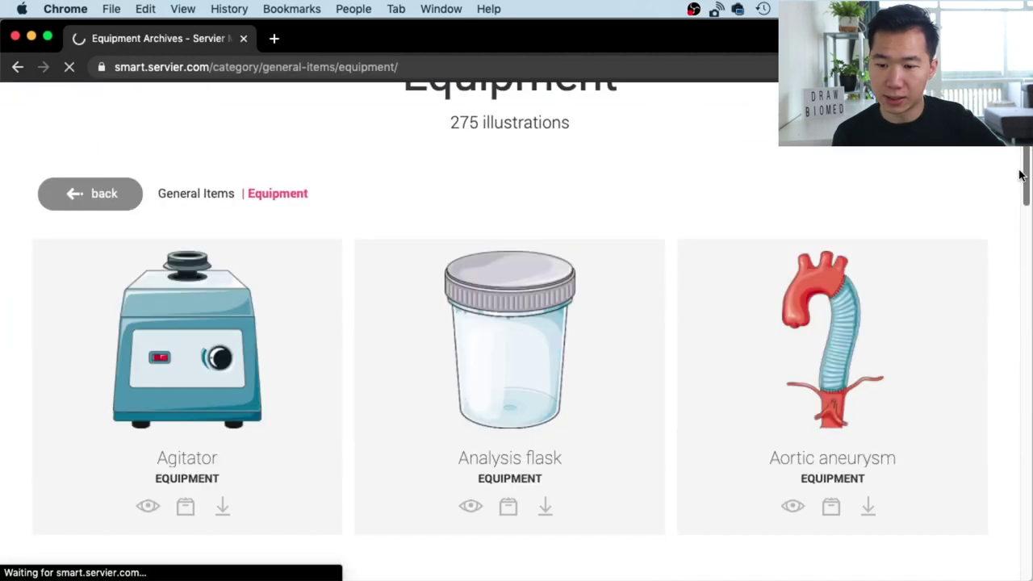
scroll(1018, 181, down, 2)
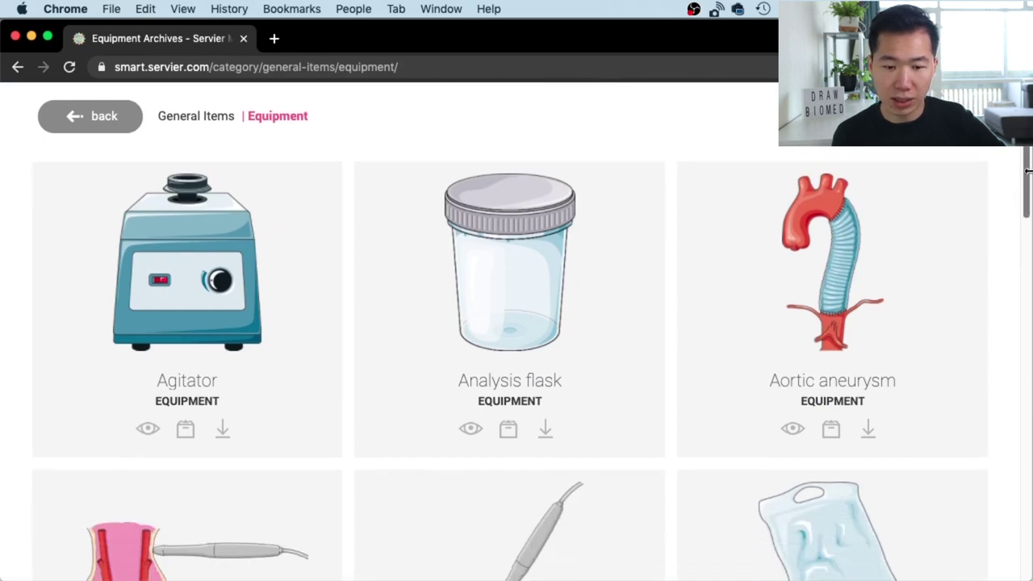
scroll(1021, 178, down, 2)
scroll(151, 286, up, 1)
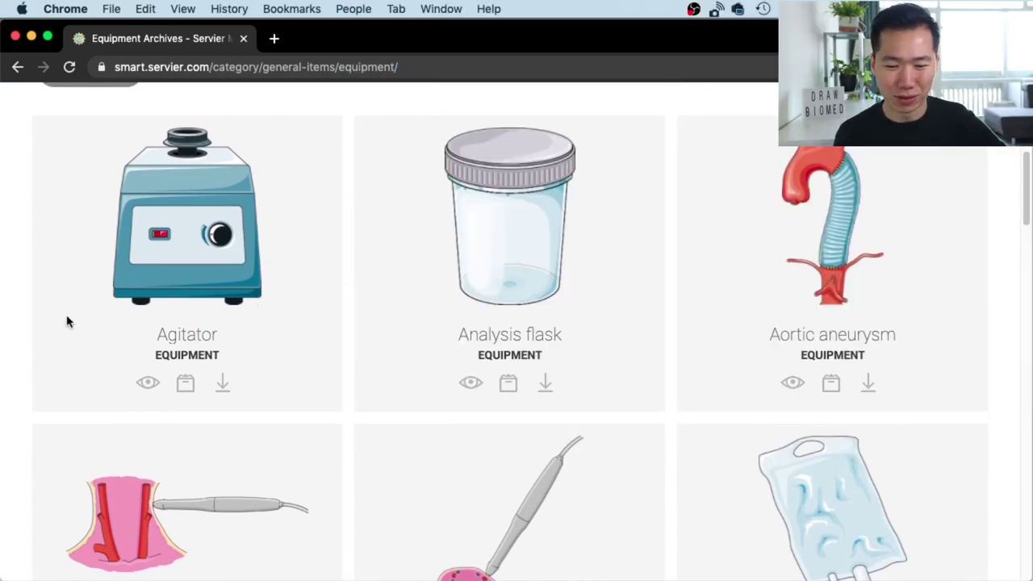
Step: Download the Agitator slide set and open Lab_apparatus (1).ppt from Finder in PowerPoint
click(222, 386)
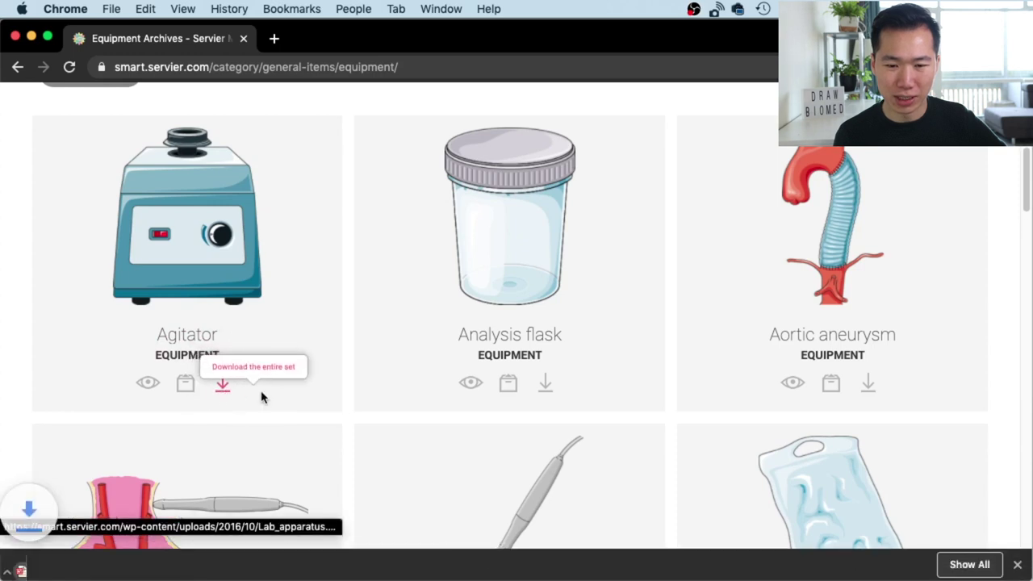
click(170, 558)
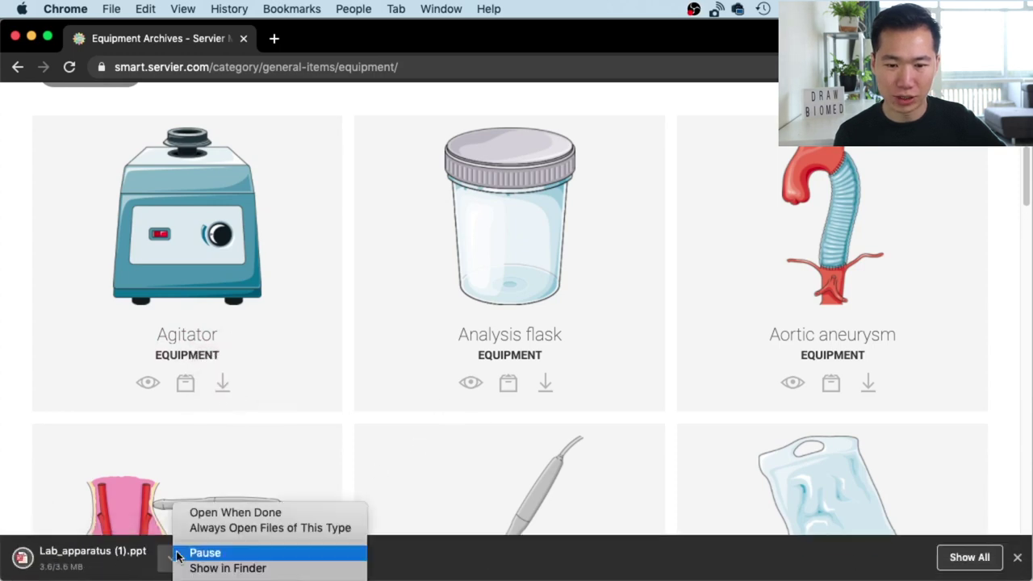
click(250, 553)
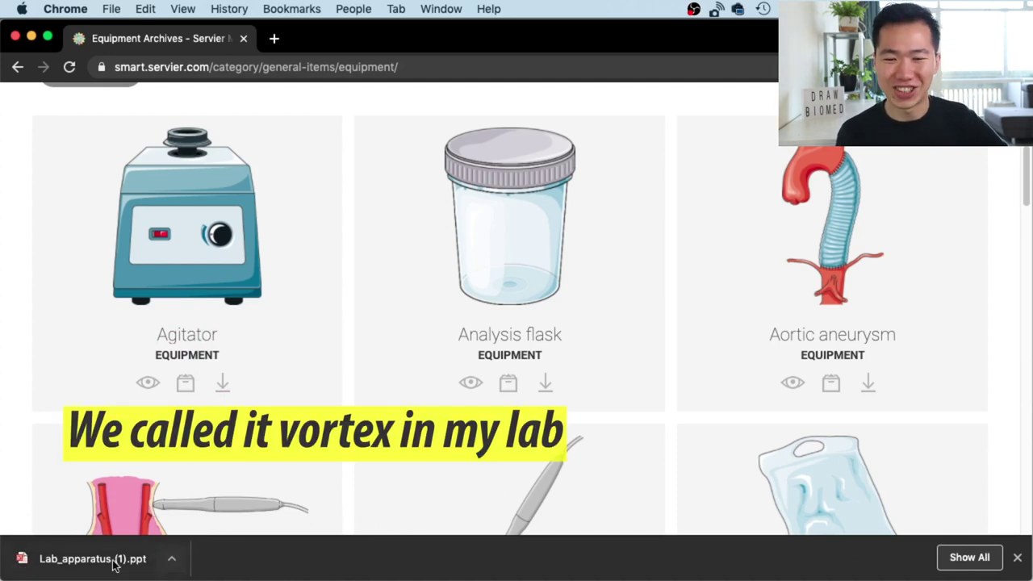
click(171, 558)
click(258, 564)
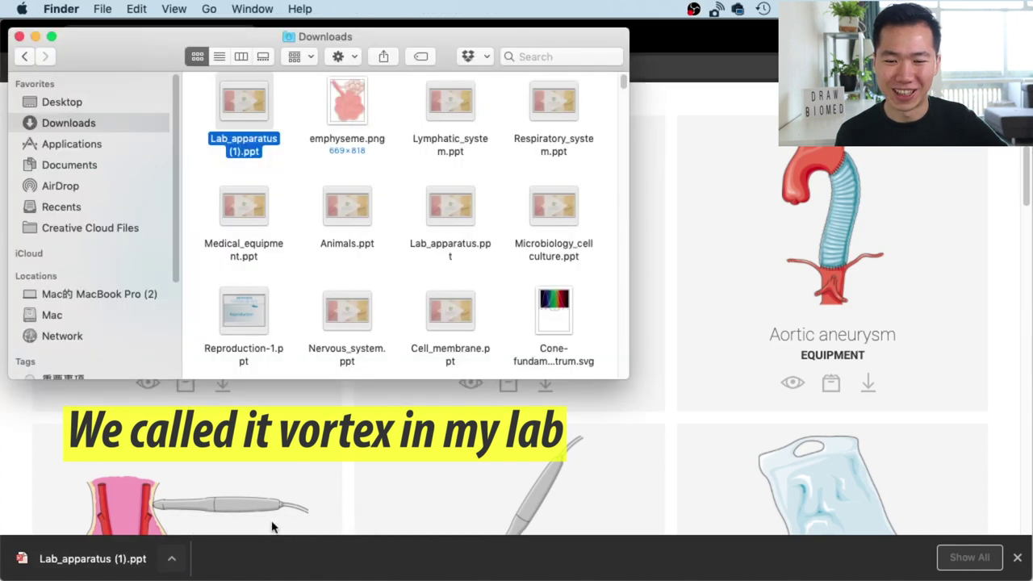
drag(246, 109, 254, 116)
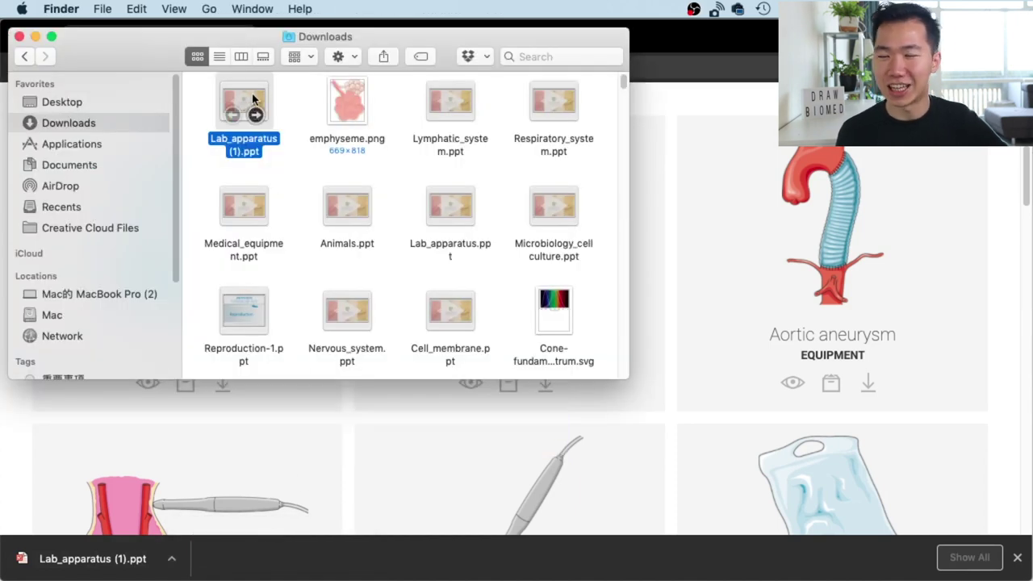
double_click(252, 97)
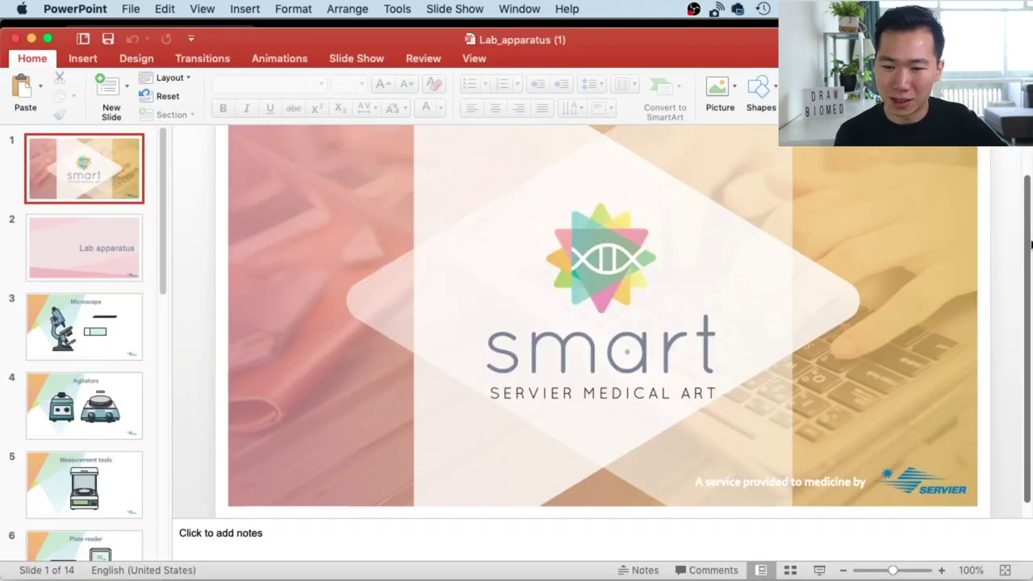
Step: On the Microscope slide, move the lower glass slide up toward the upper one
click(86, 279)
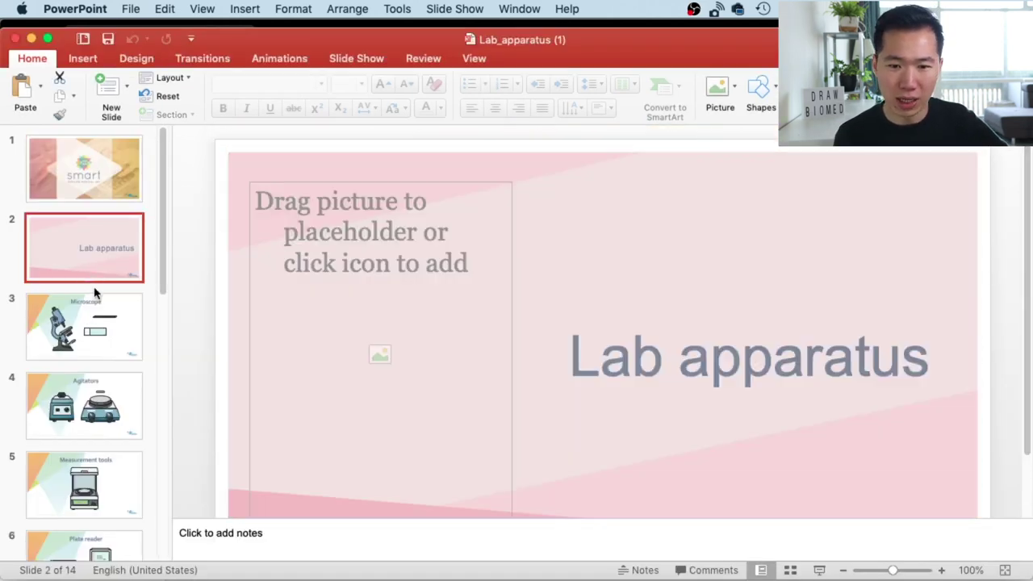
click(90, 350)
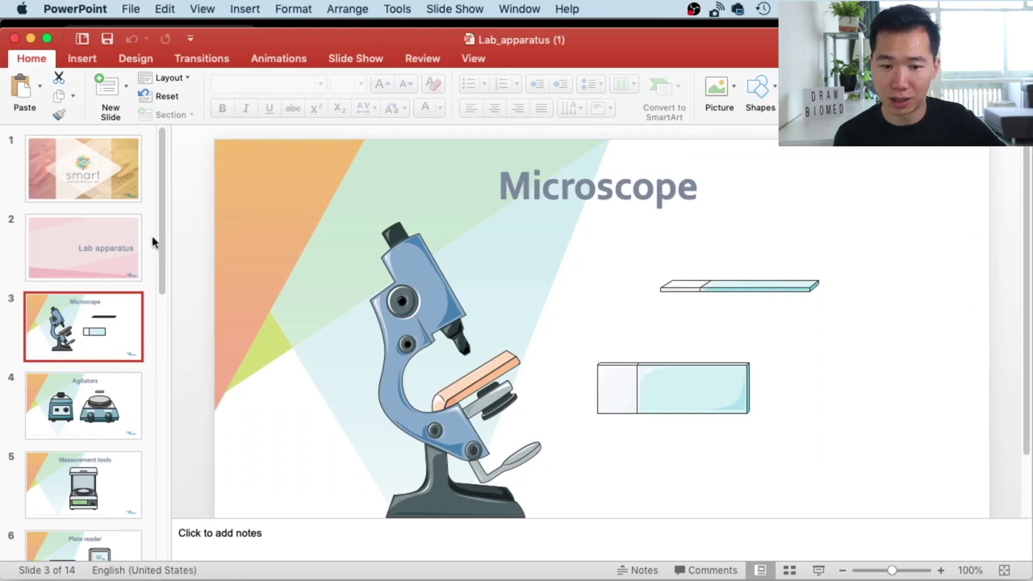
mouse_move(159, 211)
mouse_down()
mouse_move(156, 329)
mouse_move(158, 202)
mouse_up()
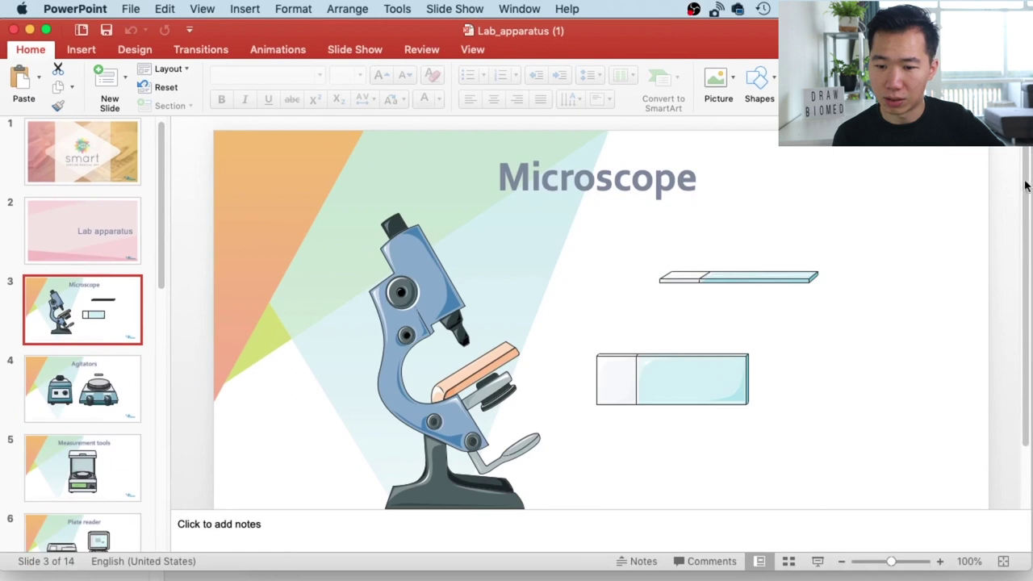
drag(1025, 186, 1008, 231)
drag(586, 284, 811, 387)
mouse_move(648, 330)
mouse_down()
mouse_move(697, 308)
mouse_move(628, 329)
mouse_up()
Step: Move the whole microscope group right and down on the slide
click(430, 384)
drag(430, 383, 539, 355)
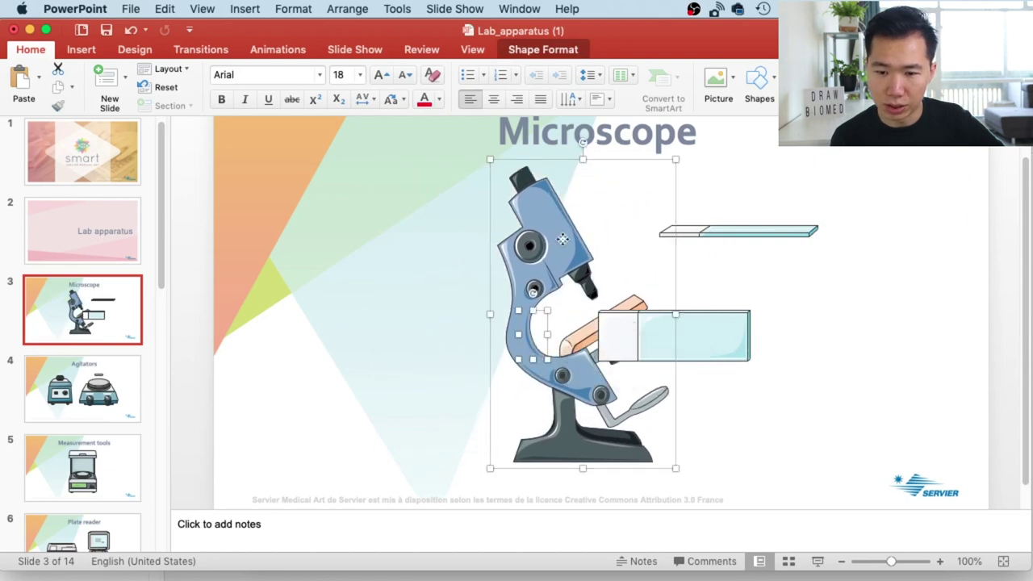
double_click(557, 237)
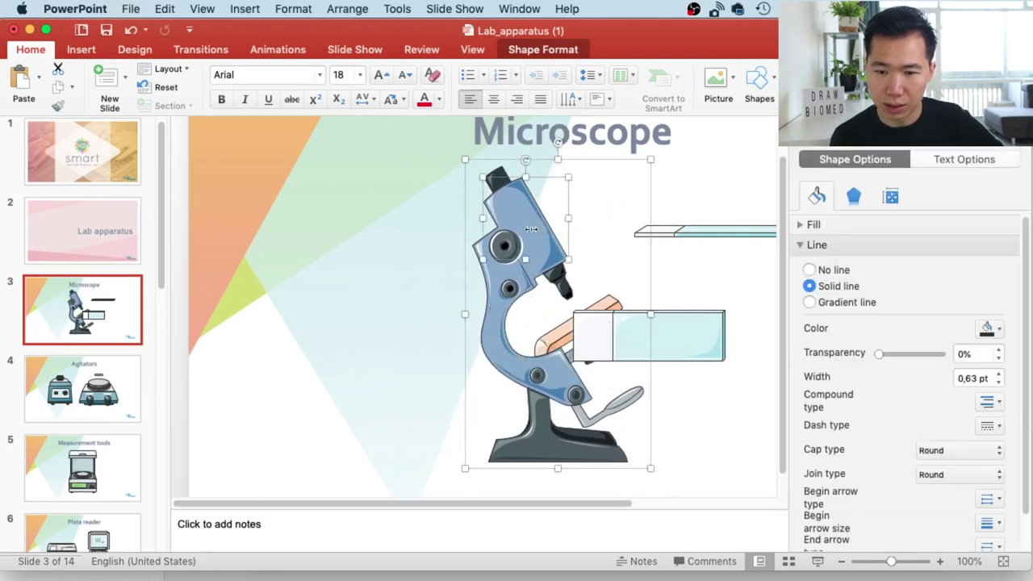
key(super+z)
click(476, 238)
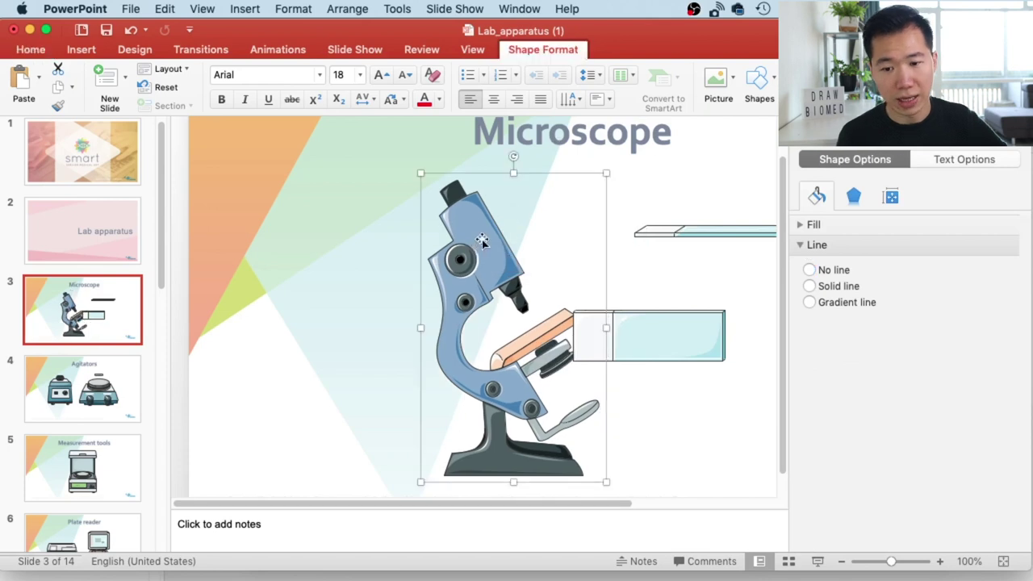
drag(485, 243, 556, 284)
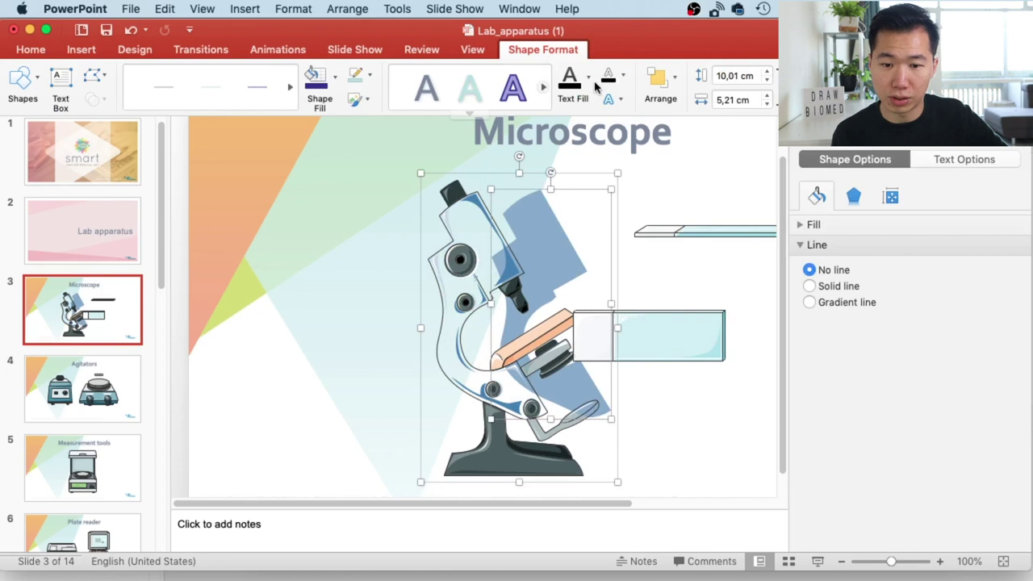
Step: Fill the microscope body with a light teal theme colour
click(472, 166)
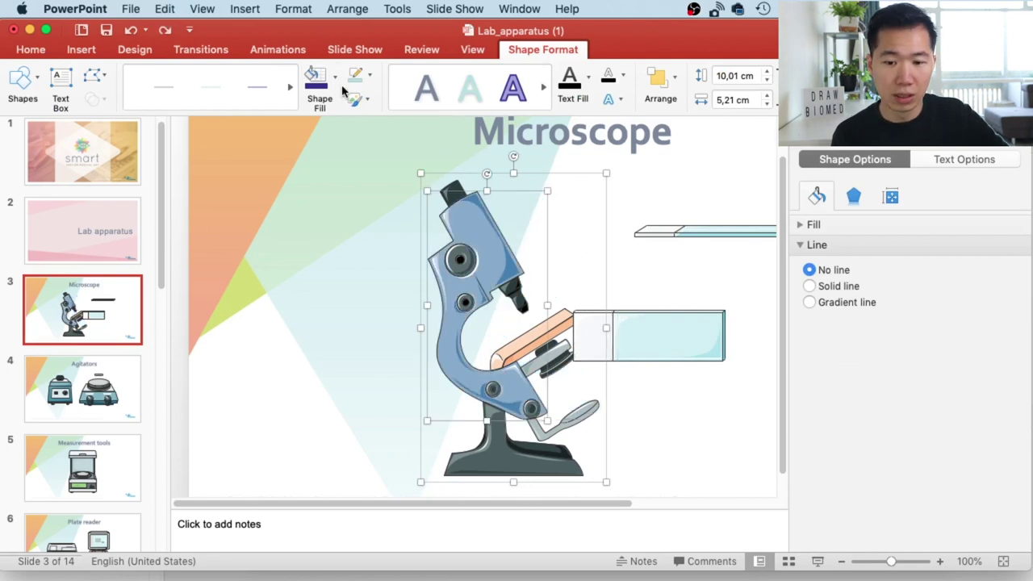
click(335, 77)
click(370, 158)
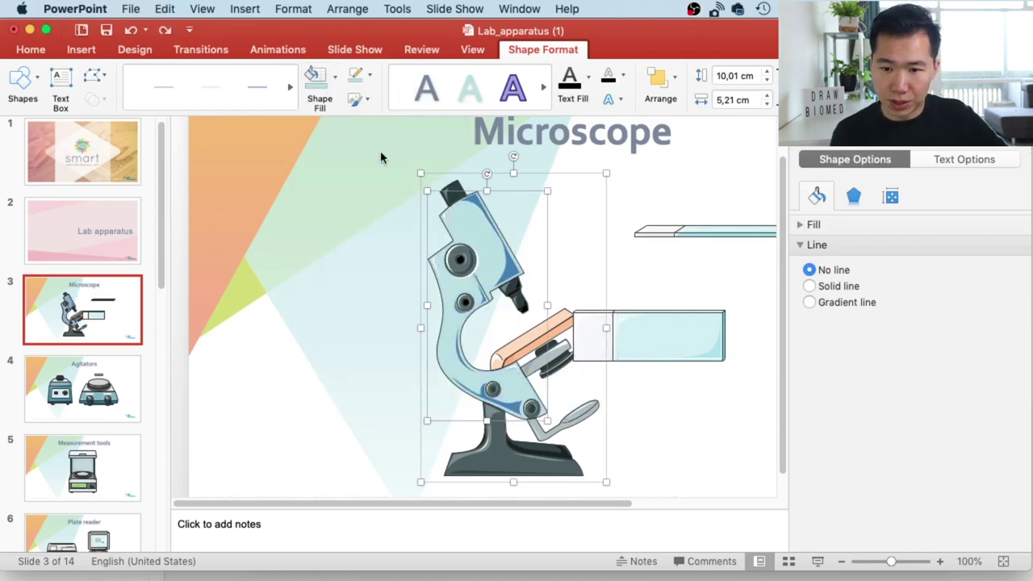
click(658, 261)
Step: Browse the Agitators, Spectrophotometry and Bath slides, then return to the Equipment page
click(115, 367)
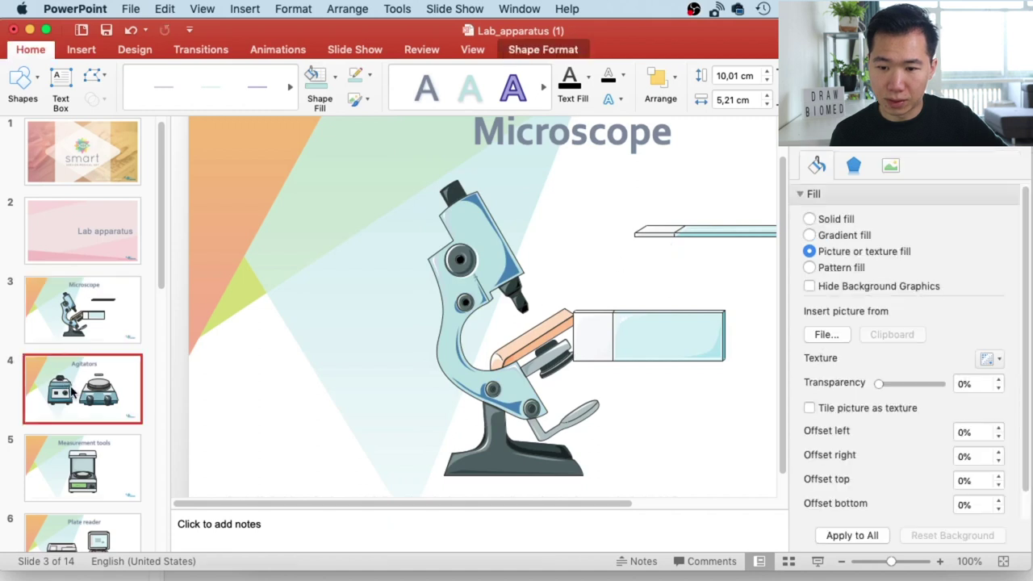
drag(564, 502, 669, 500)
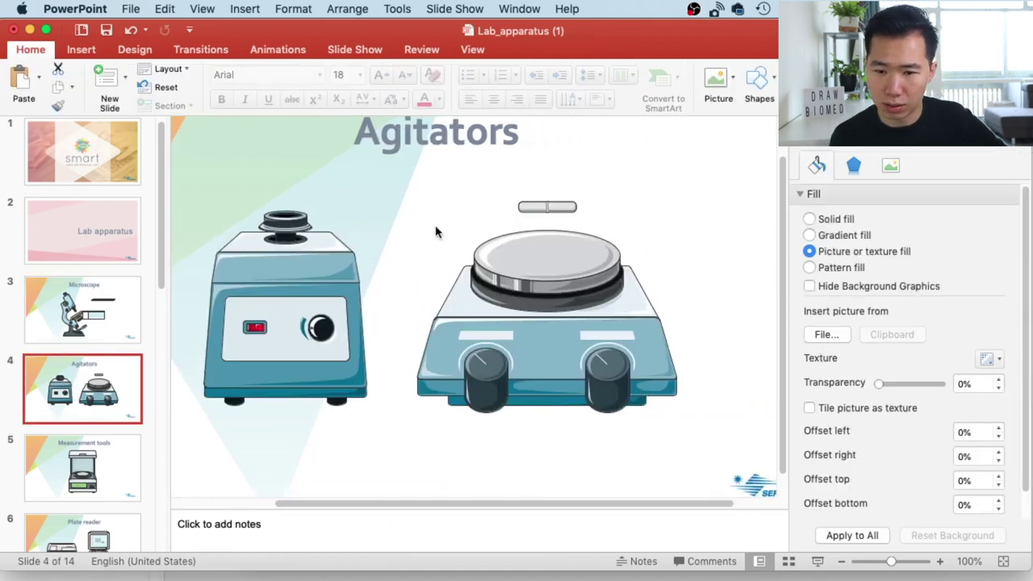
drag(784, 288, 790, 242)
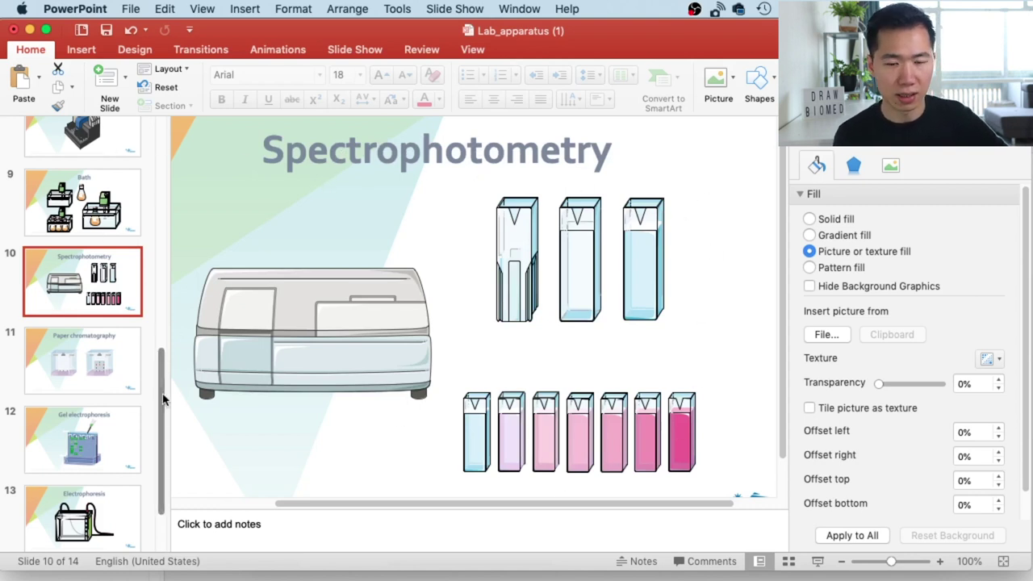
scroll(155, 145, up, 3)
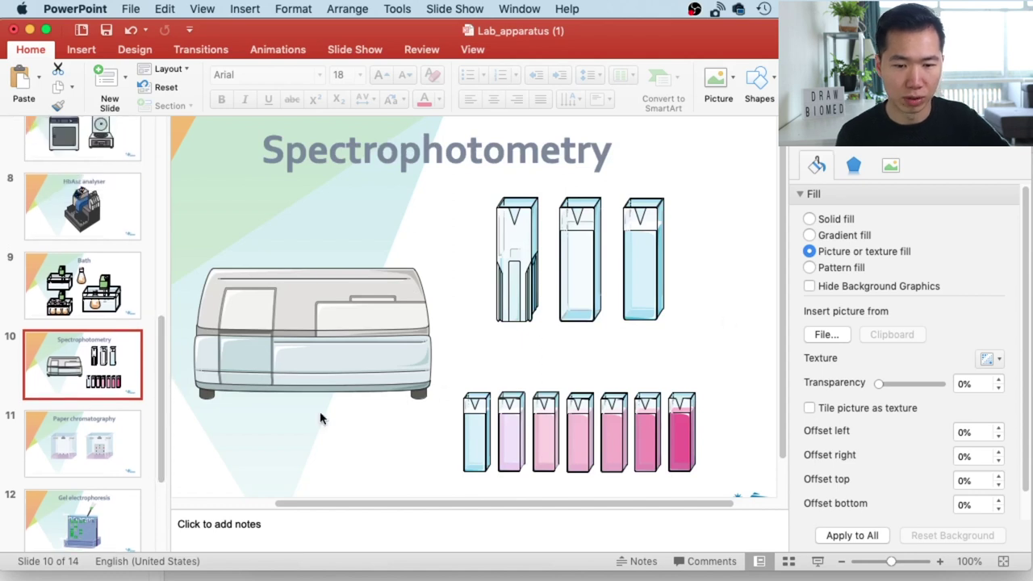
scroll(162, 360, up, 1)
scroll(163, 363, down, 2)
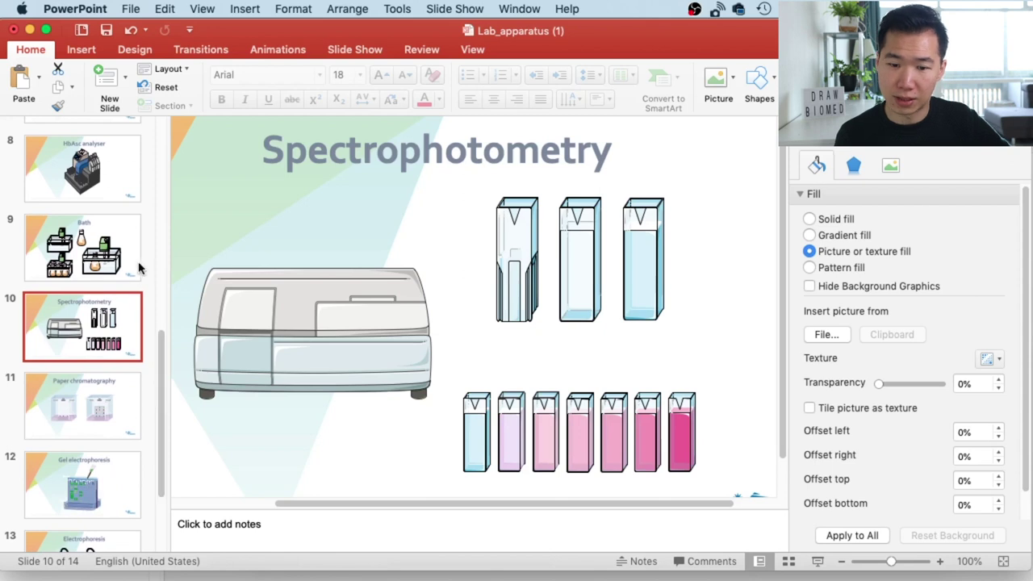
click(108, 255)
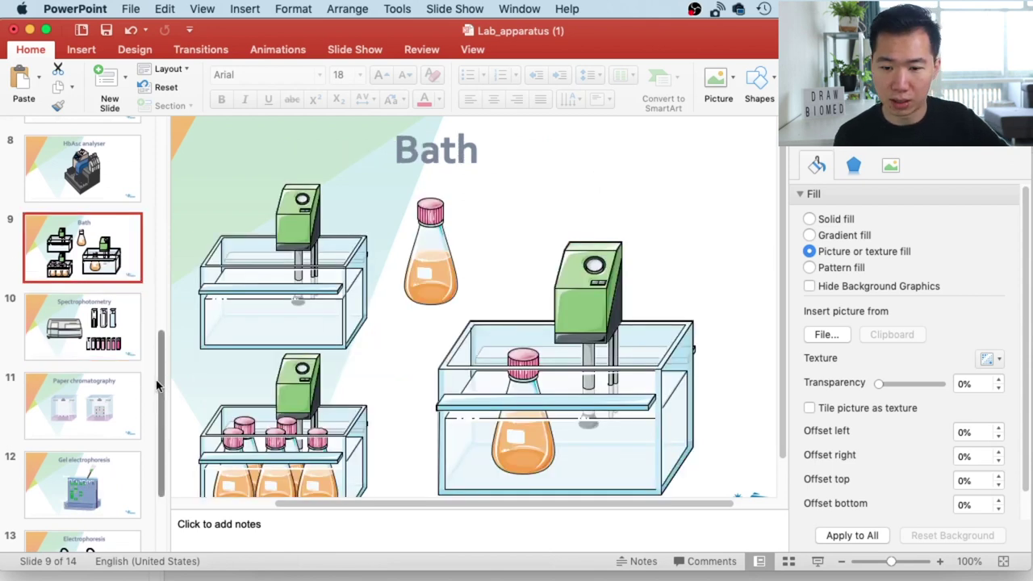
drag(157, 380, 156, 444)
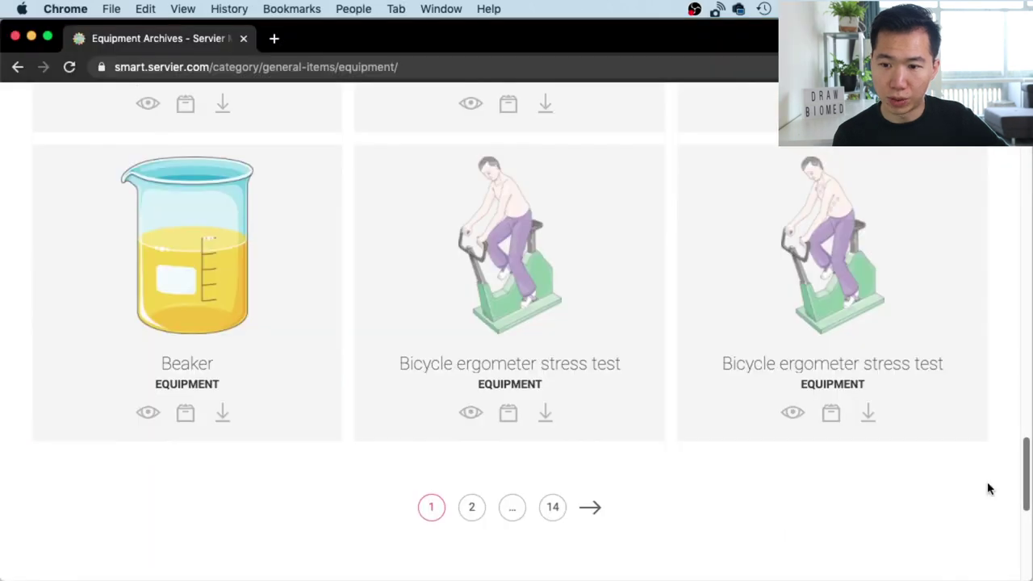
drag(1025, 475, 1025, 141)
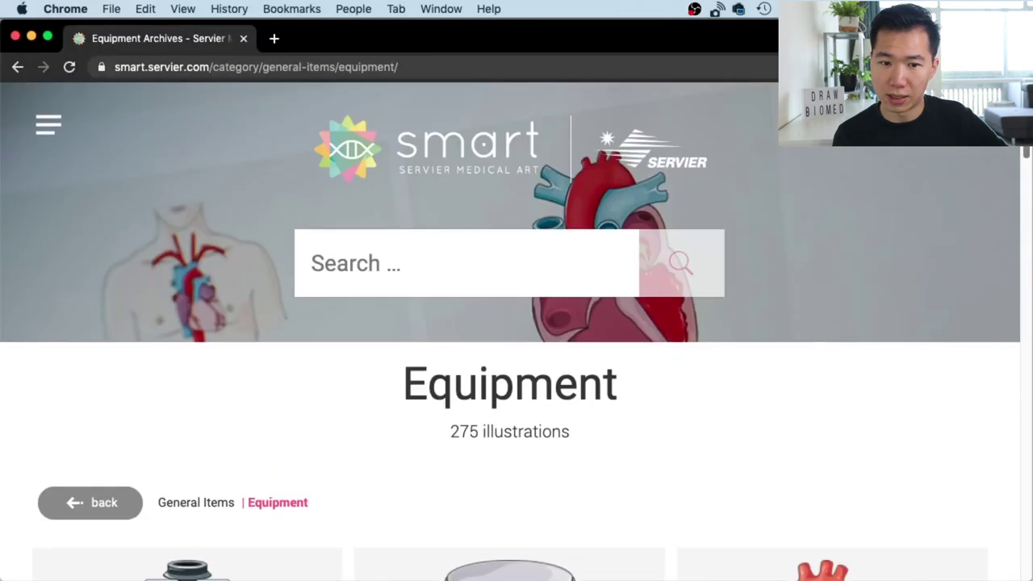
Step: Leave the Equipment page and open the Animals category under General Items
click(96, 503)
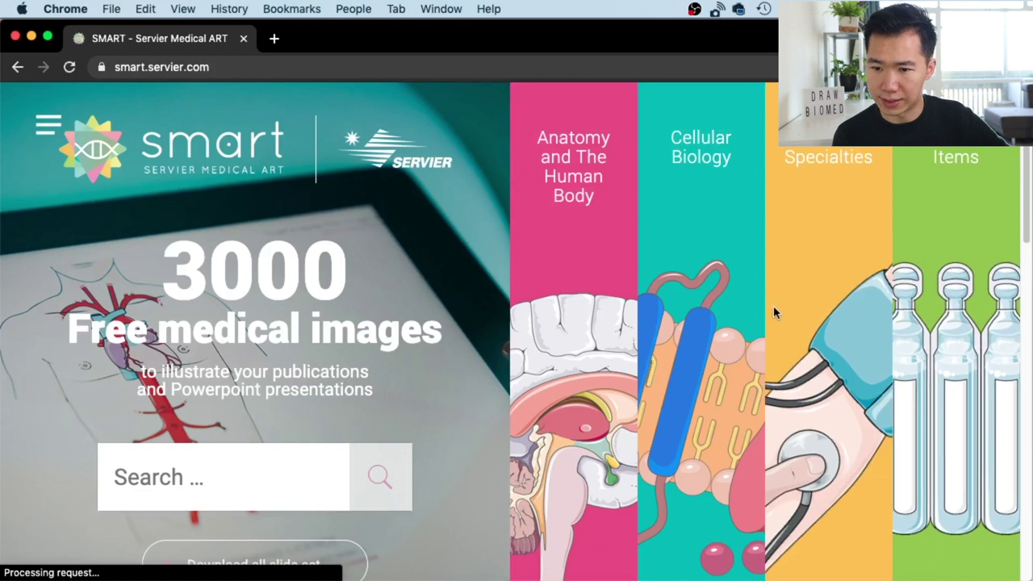
click(933, 159)
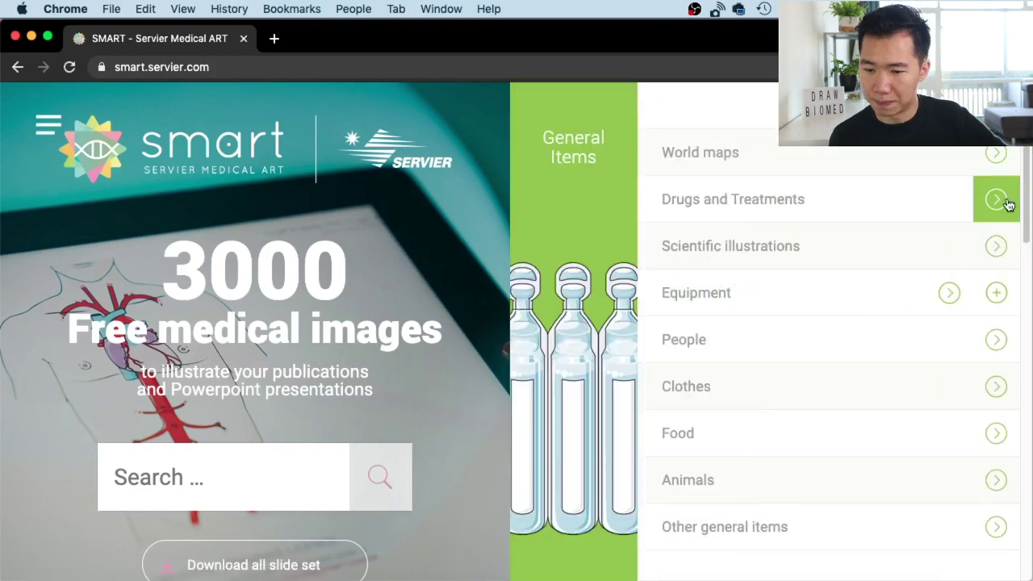
click(996, 481)
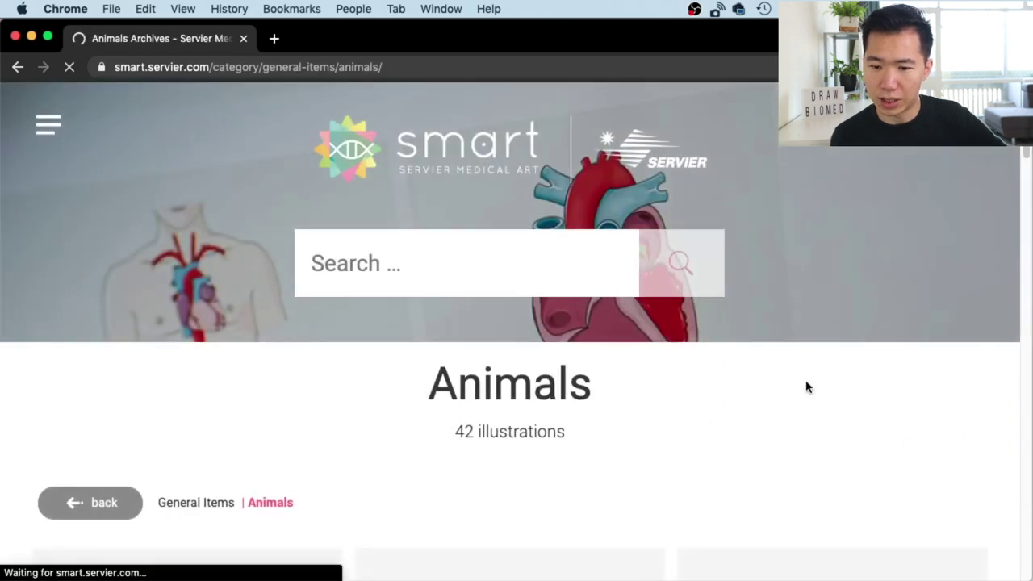
Step: Browse the first Animals page, with its Drosophila, Guinea pig, Monkey and Mouse illustrations
scroll(1019, 178, down, 3)
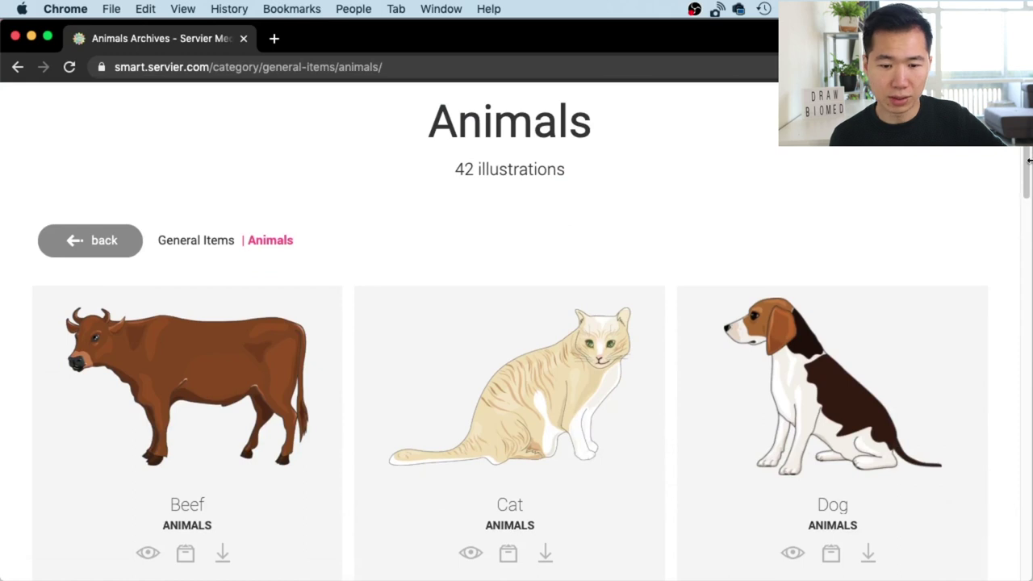
scroll(1023, 197, down, 2)
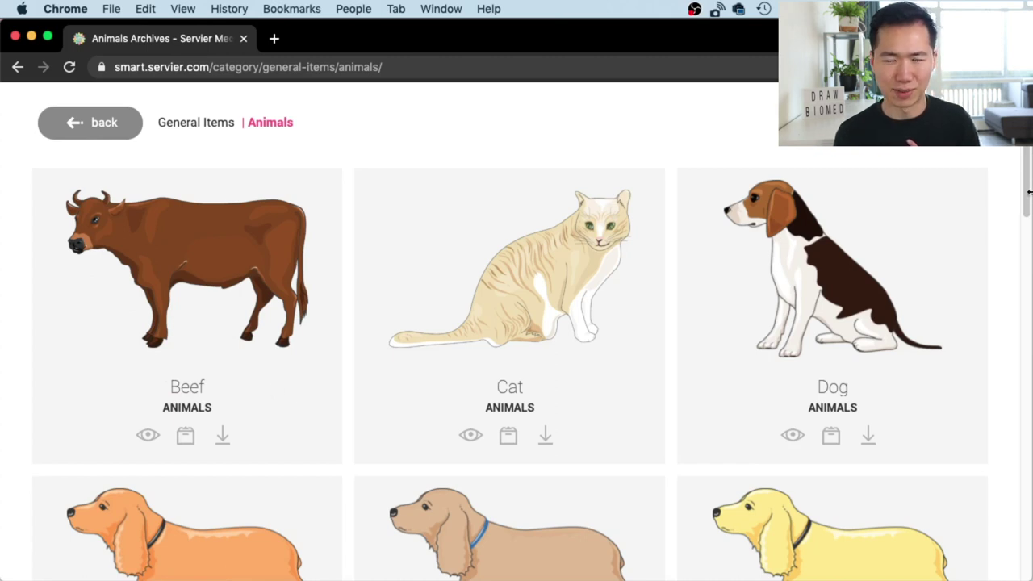
drag(1027, 186, 1016, 271)
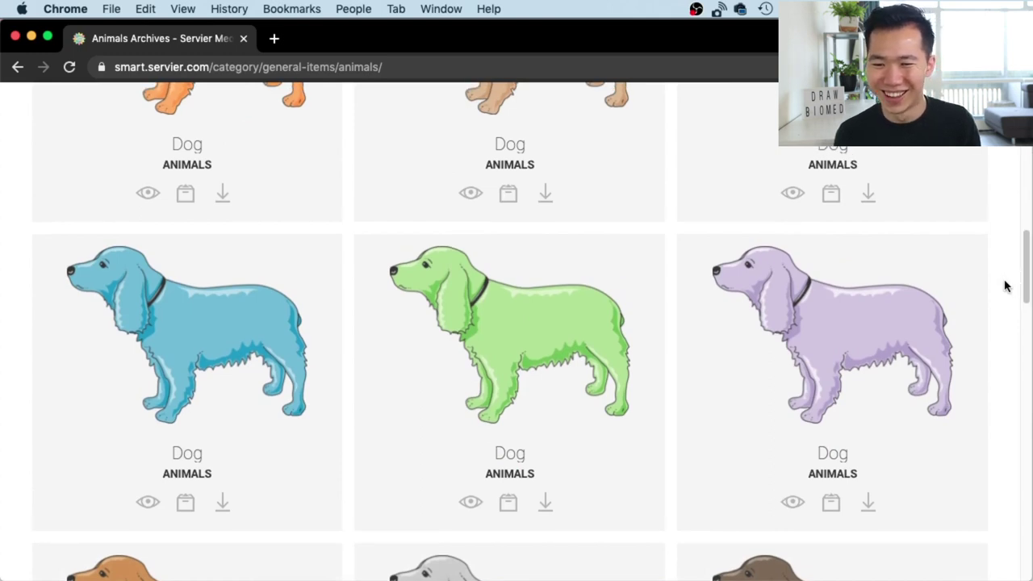
drag(1026, 274, 1012, 322)
scroll(997, 306, up, 3)
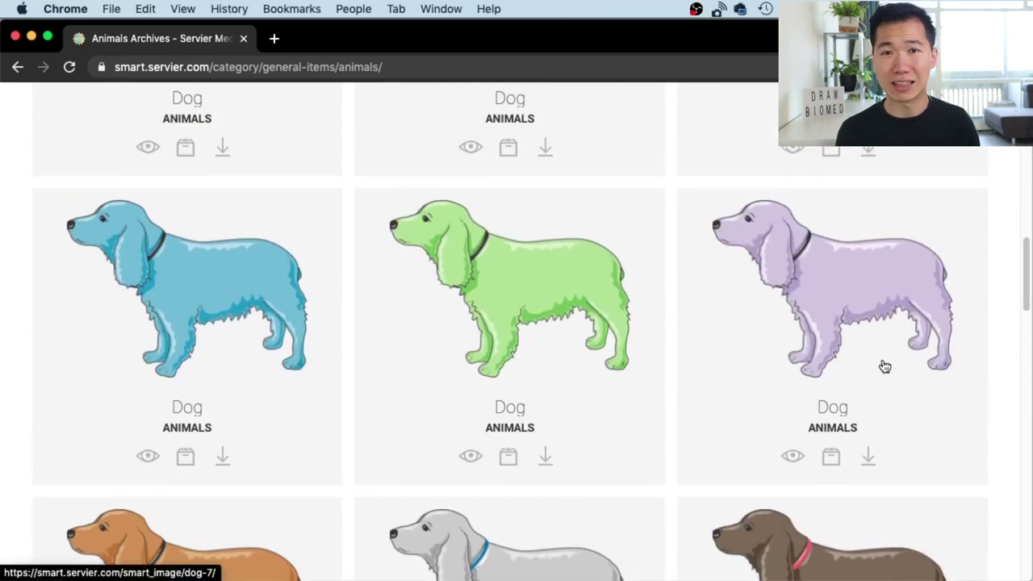
scroll(622, 318, down, 2)
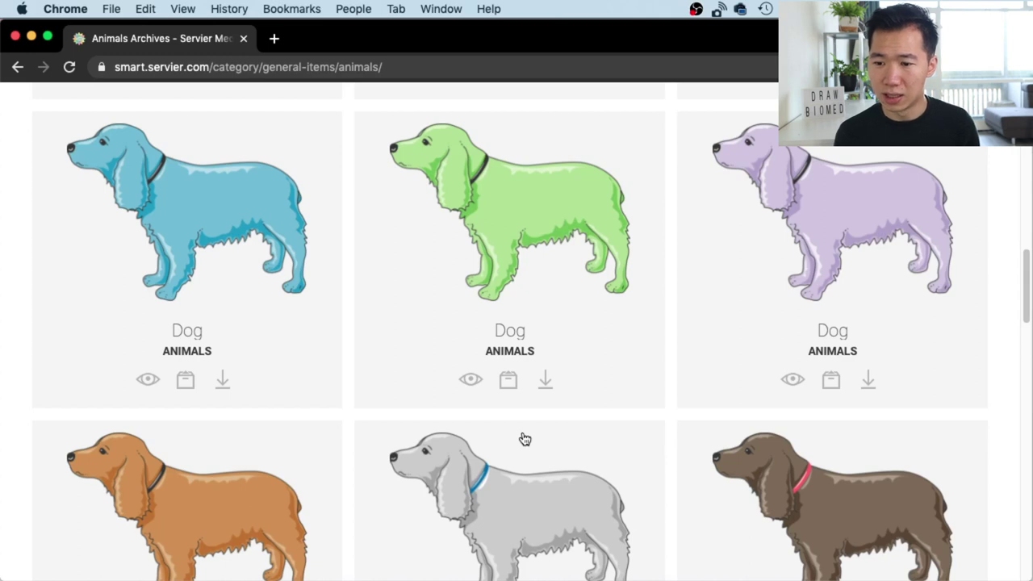
drag(1023, 291, 993, 448)
scroll(993, 448, down, 1)
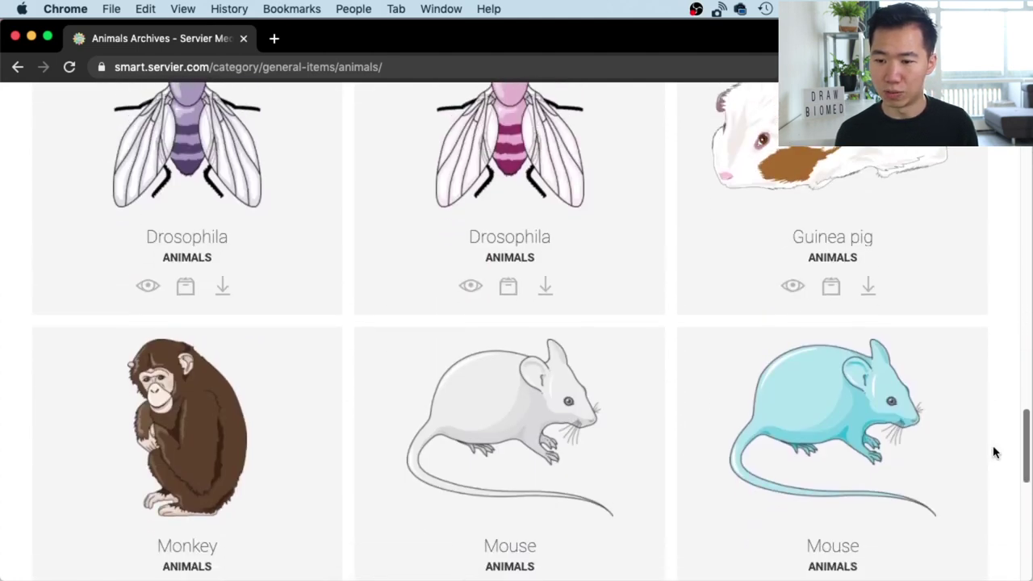
scroll(993, 447, up, 4)
drag(1025, 450, 1000, 475)
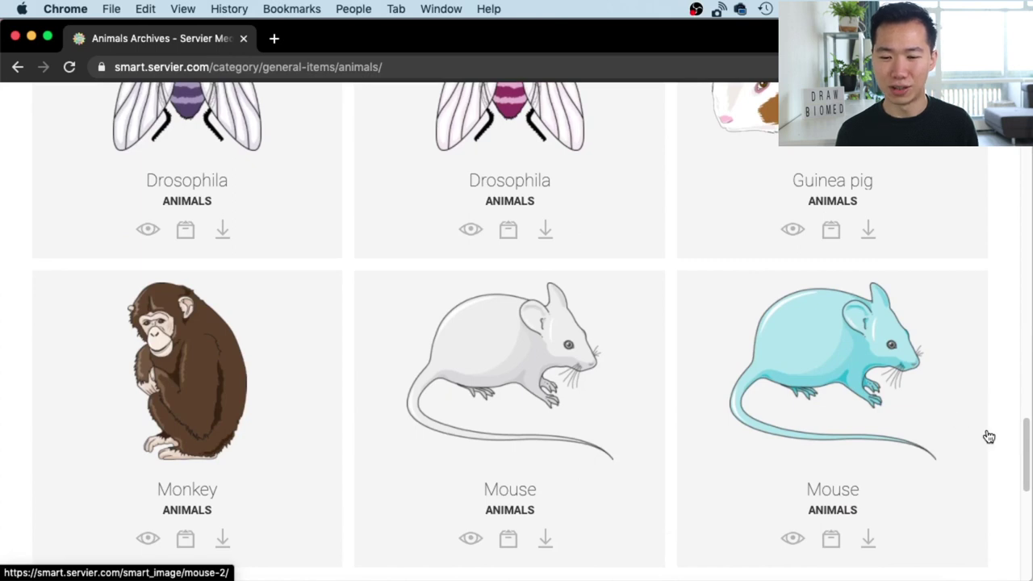
drag(1024, 438, 1024, 467)
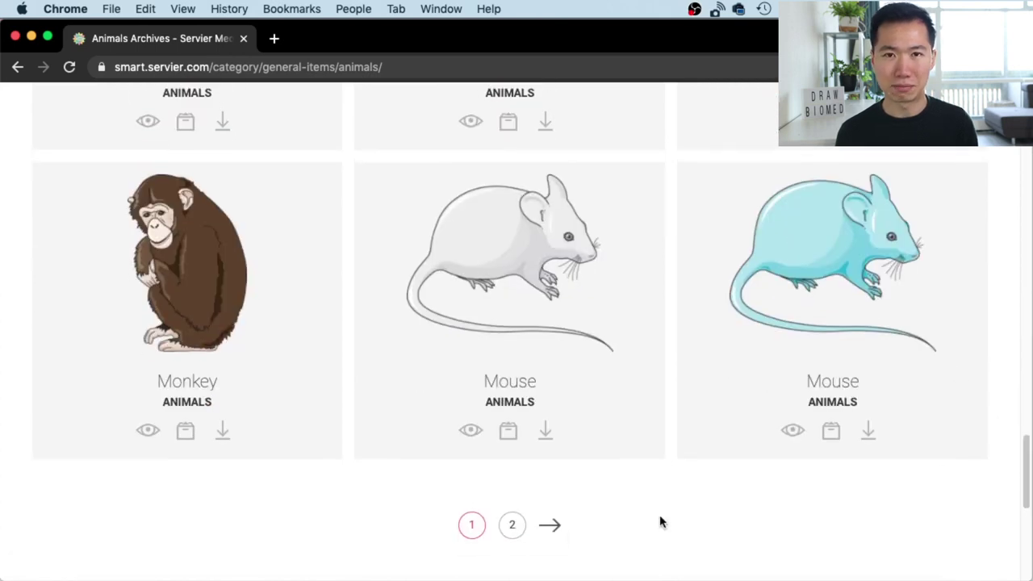
click(510, 522)
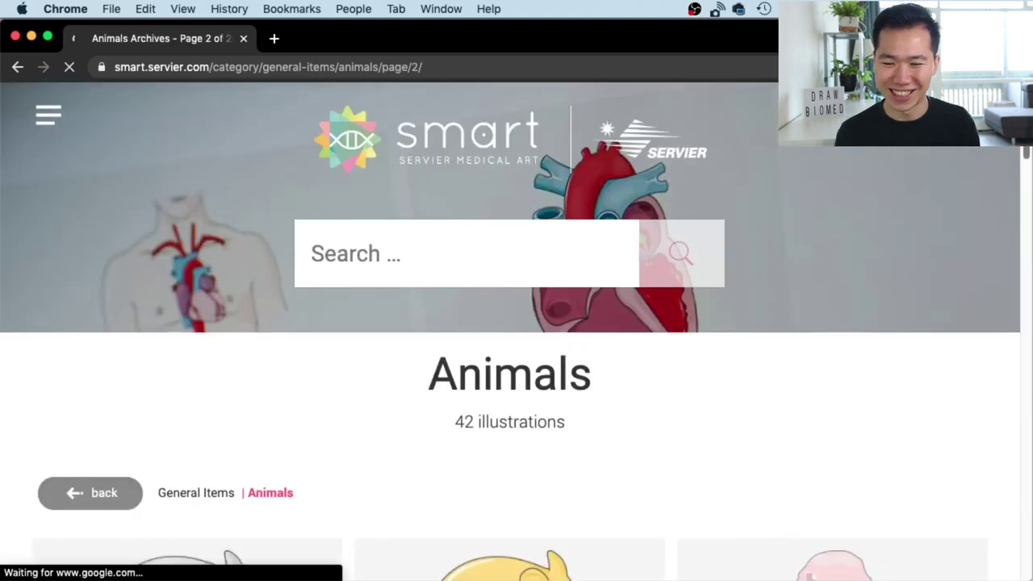
drag(1025, 121, 1022, 170)
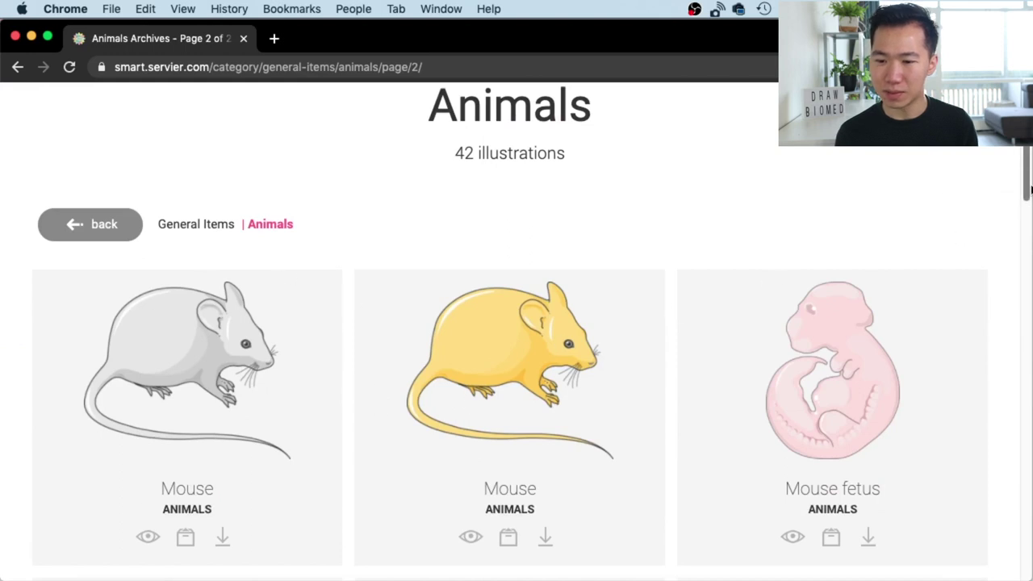
scroll(997, 207, down, 3)
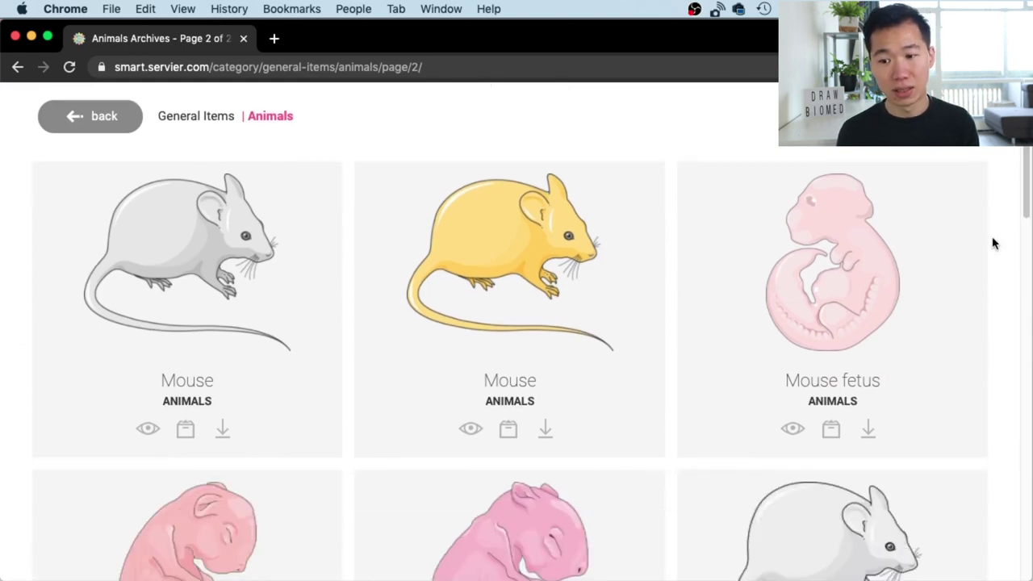
drag(1026, 197, 1025, 230)
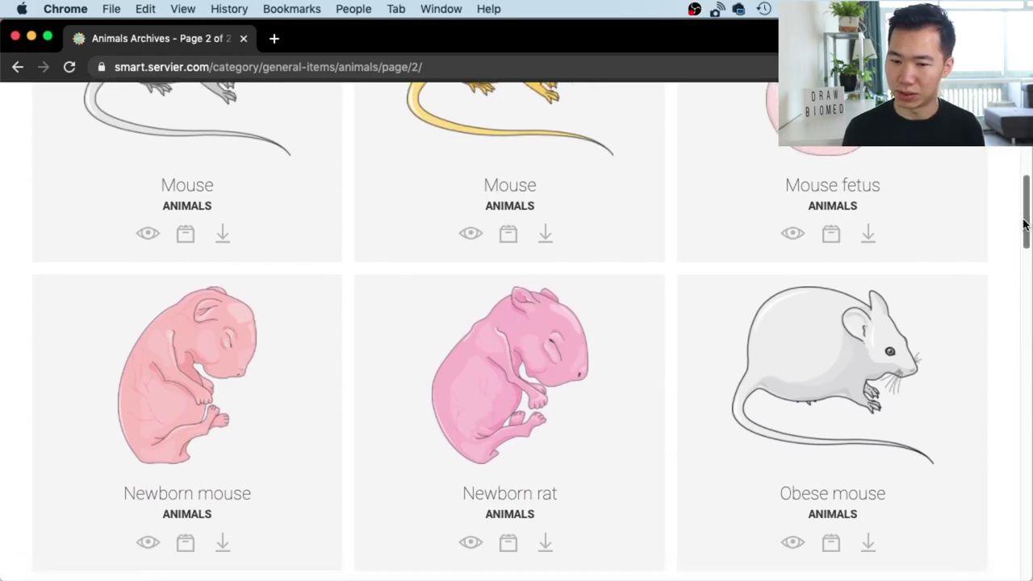
drag(1024, 224, 1019, 253)
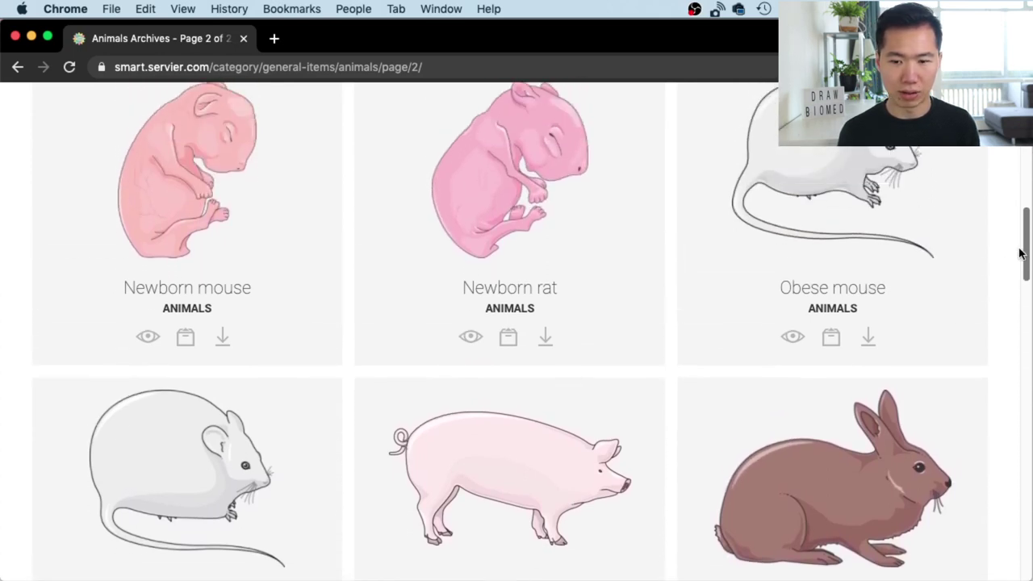
scroll(1019, 252, down, 1)
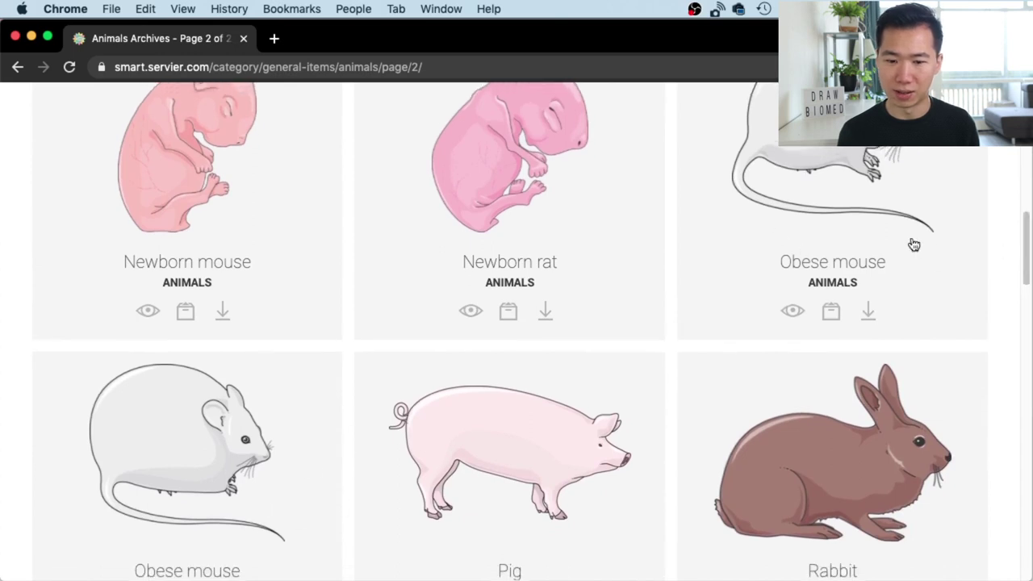
scroll(971, 303, down, 4)
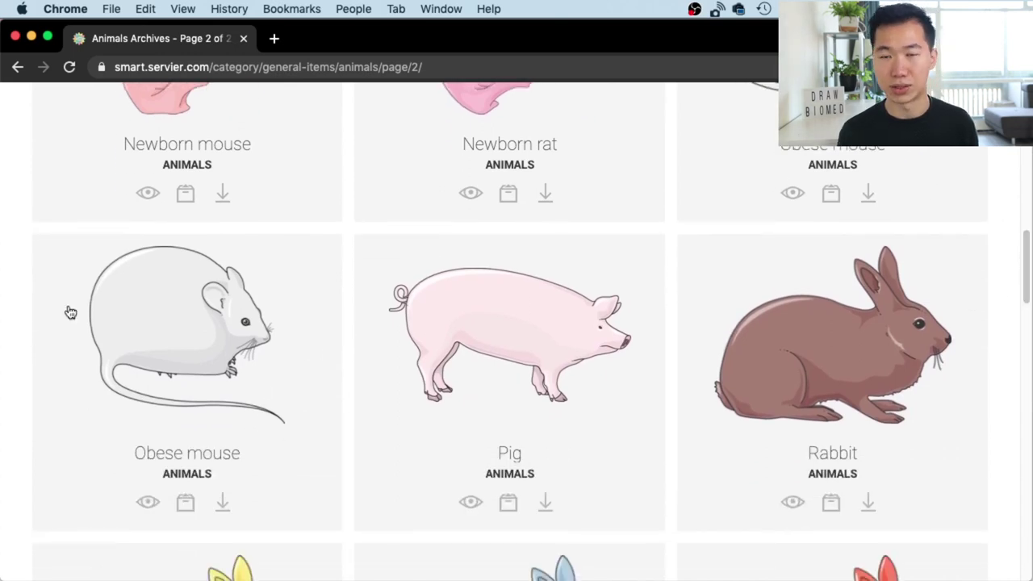
drag(1026, 266, 1014, 330)
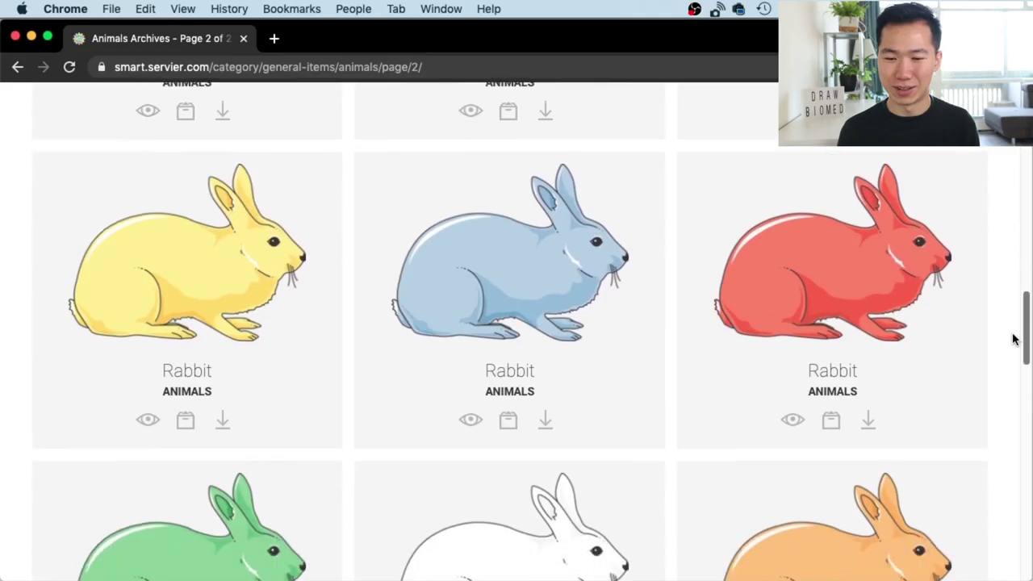
mouse_move(1014, 341)
mouse_down()
mouse_move(1004, 372)
mouse_move(1014, 358)
mouse_up()
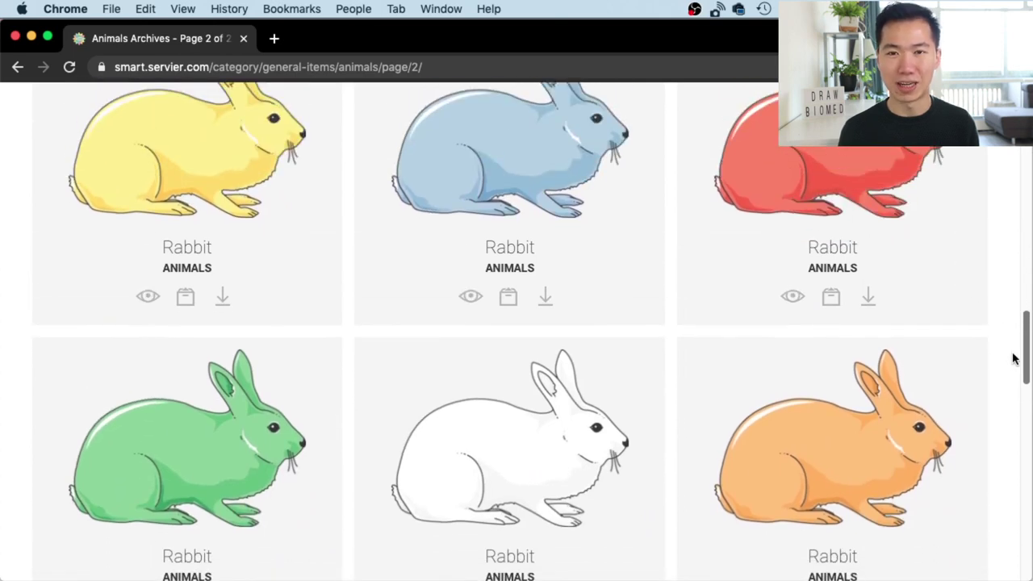
drag(1014, 358, 987, 471)
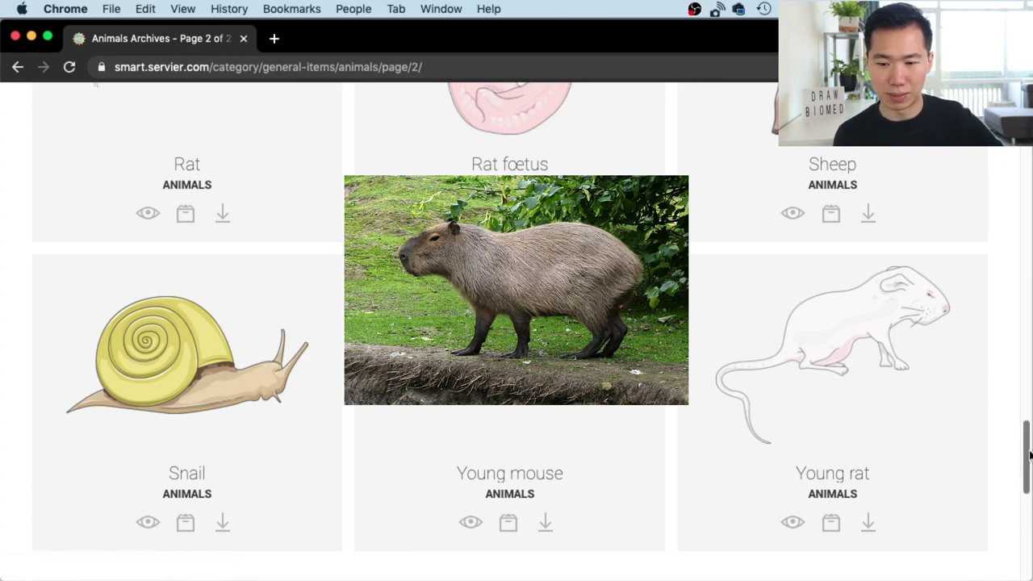
drag(1029, 456, 1028, 479)
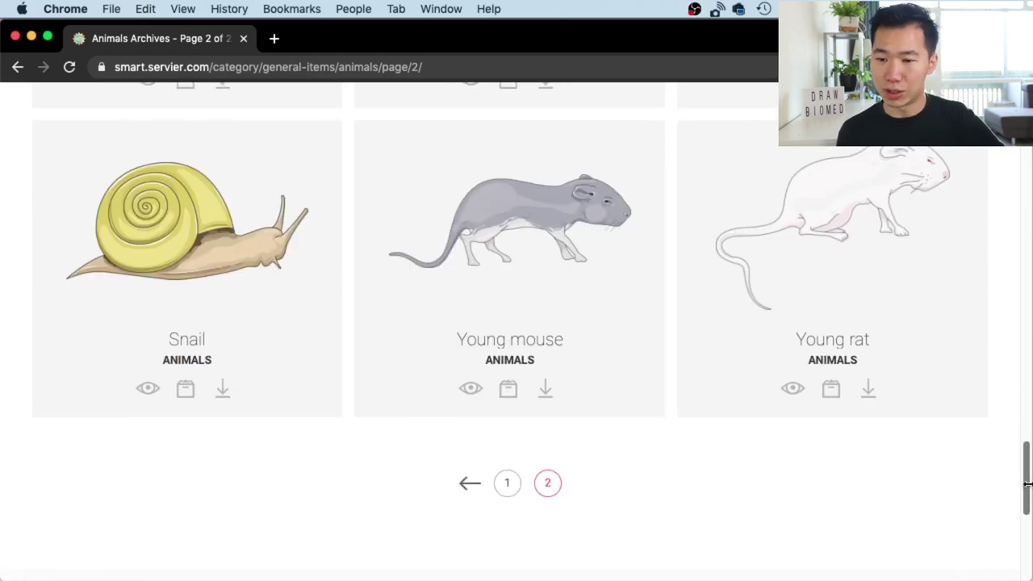
drag(1027, 482, 1028, 152)
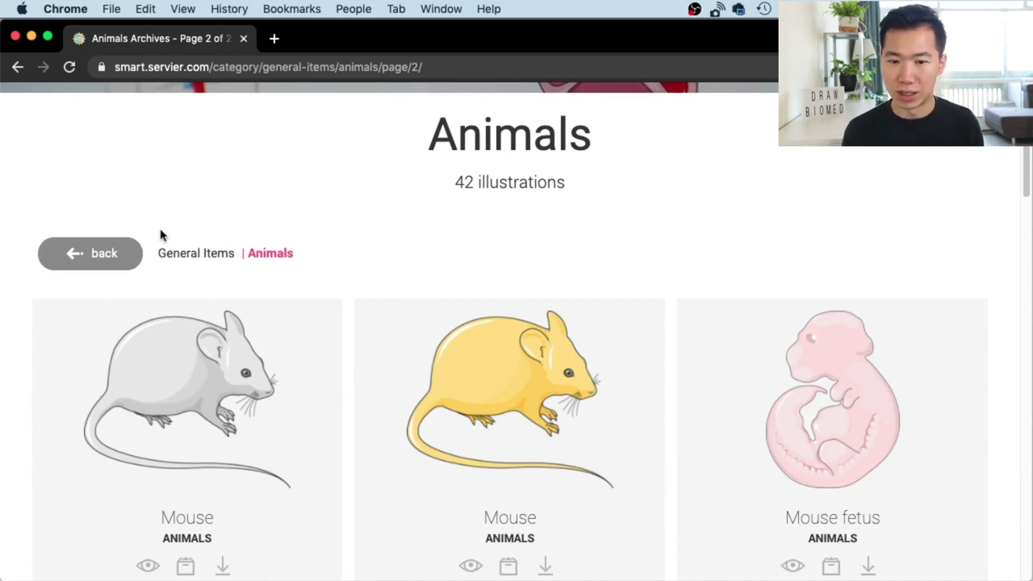
Step: Return to page 1 of the Animals category and scroll down to its set download
click(98, 256)
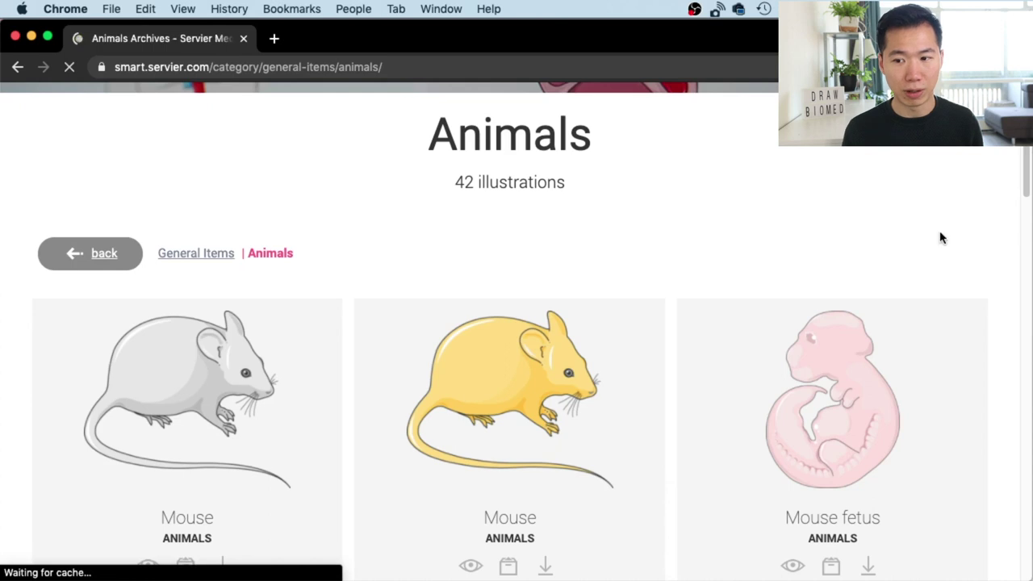
scroll(992, 211, down, 8)
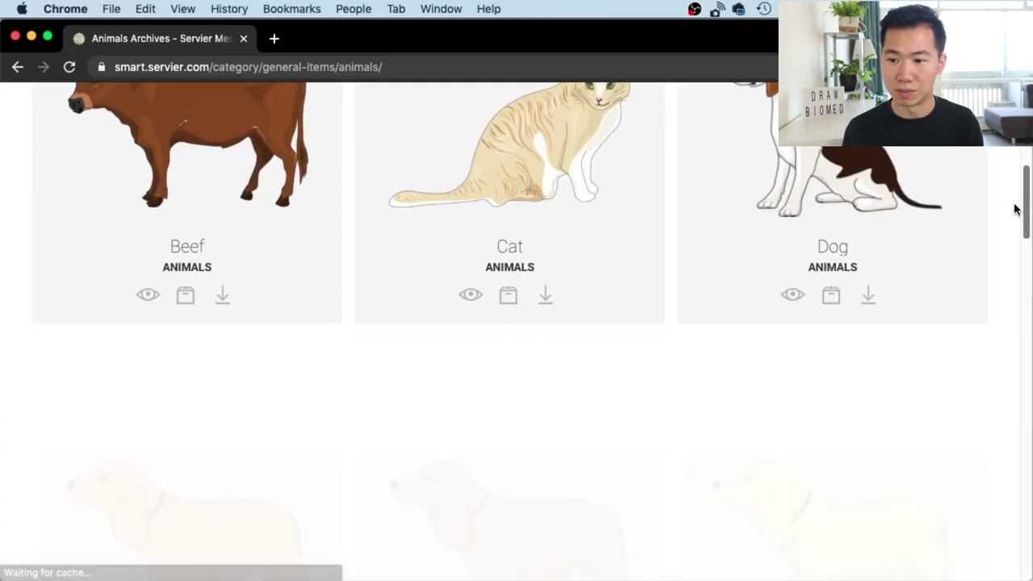
scroll(1019, 241, down, 5)
drag(1018, 241, 939, 459)
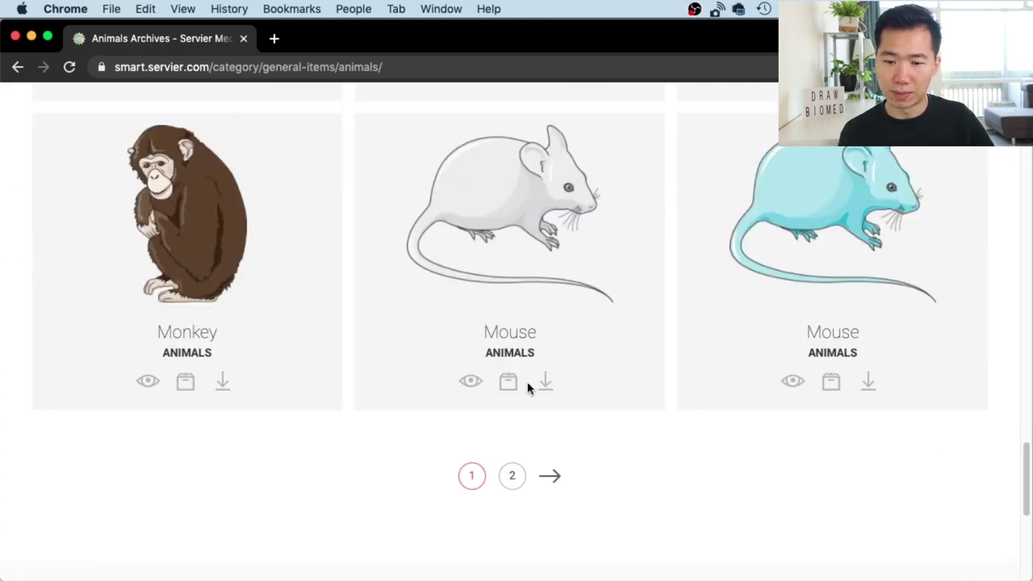
Step: Download the entire Animals set and open Animals (1).ppt from Finder in PowerPoint
click(547, 392)
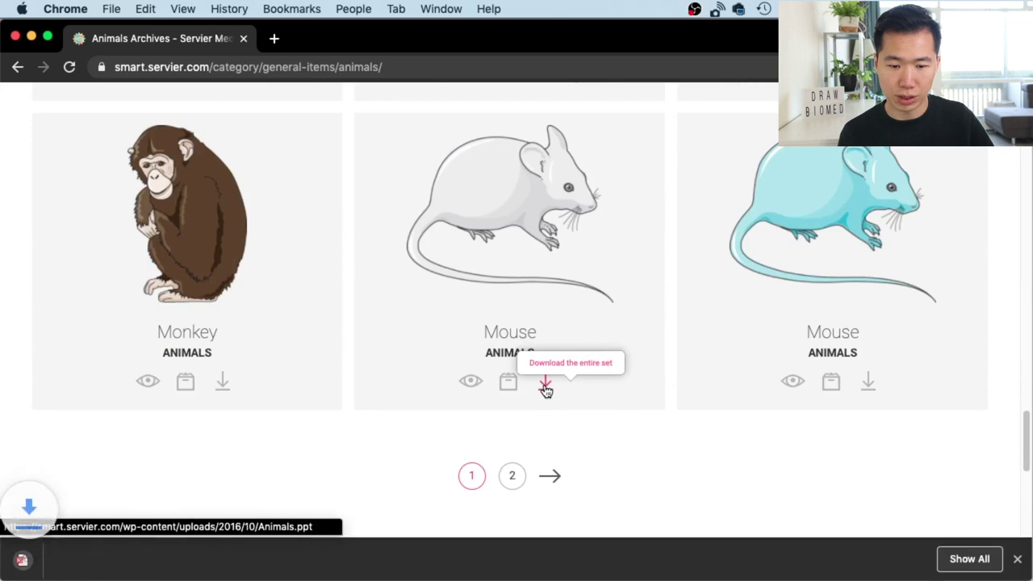
click(171, 557)
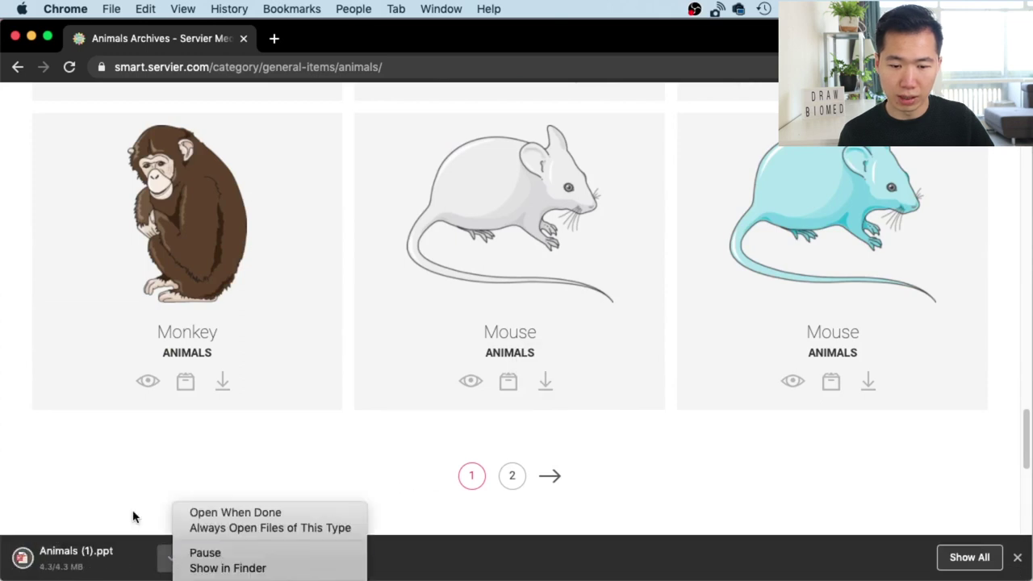
click(171, 557)
click(234, 564)
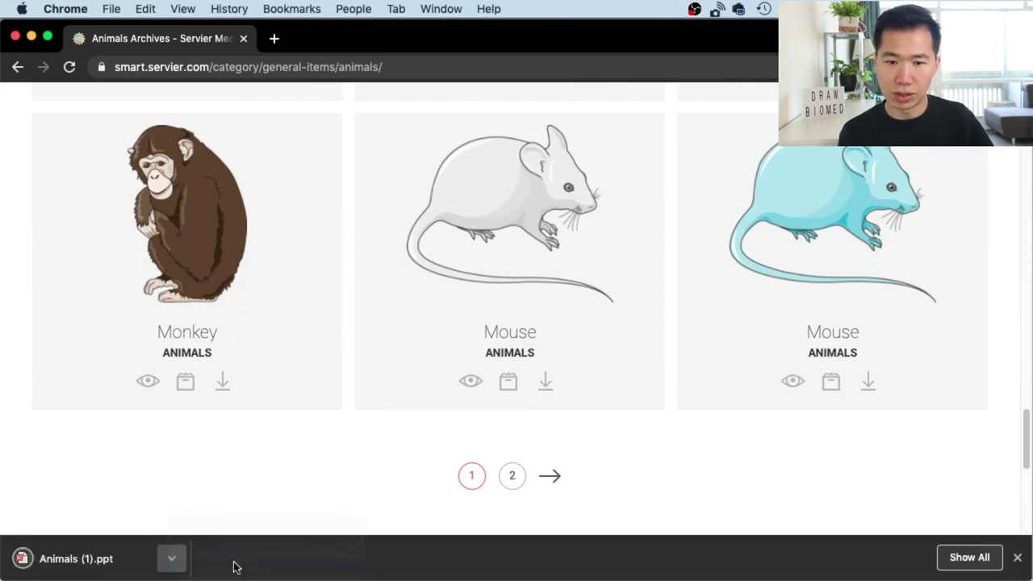
double_click(257, 103)
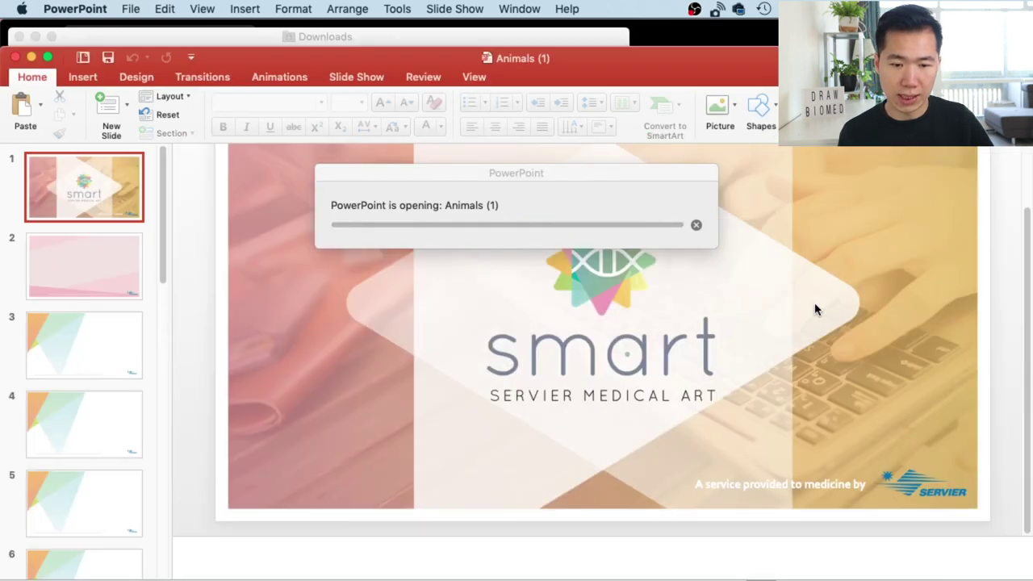
Step: On the Mouse slide, open the grey mouse's shape formatting and nudge one of its parts
click(78, 350)
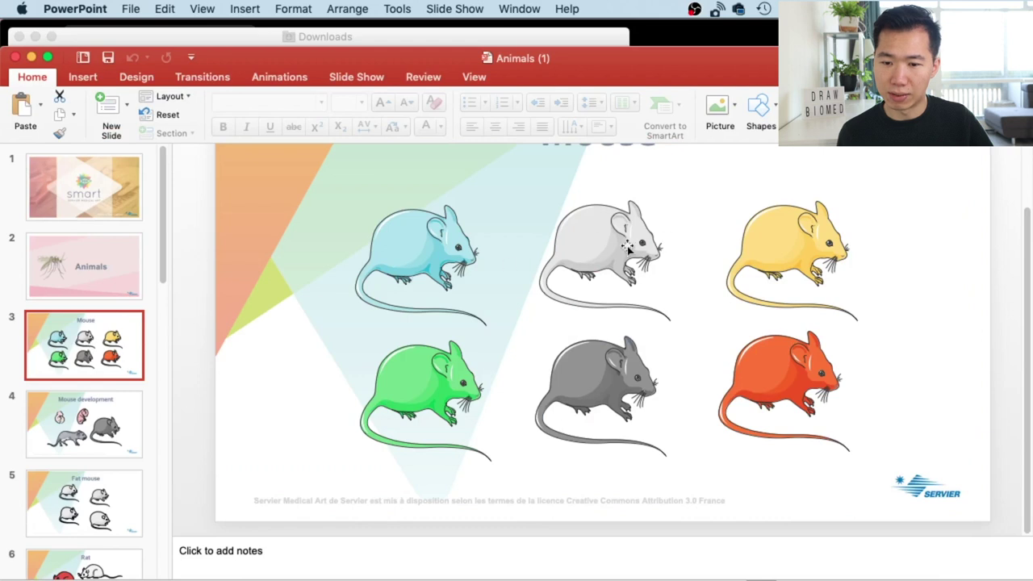
drag(606, 248, 601, 250)
double_click(618, 248)
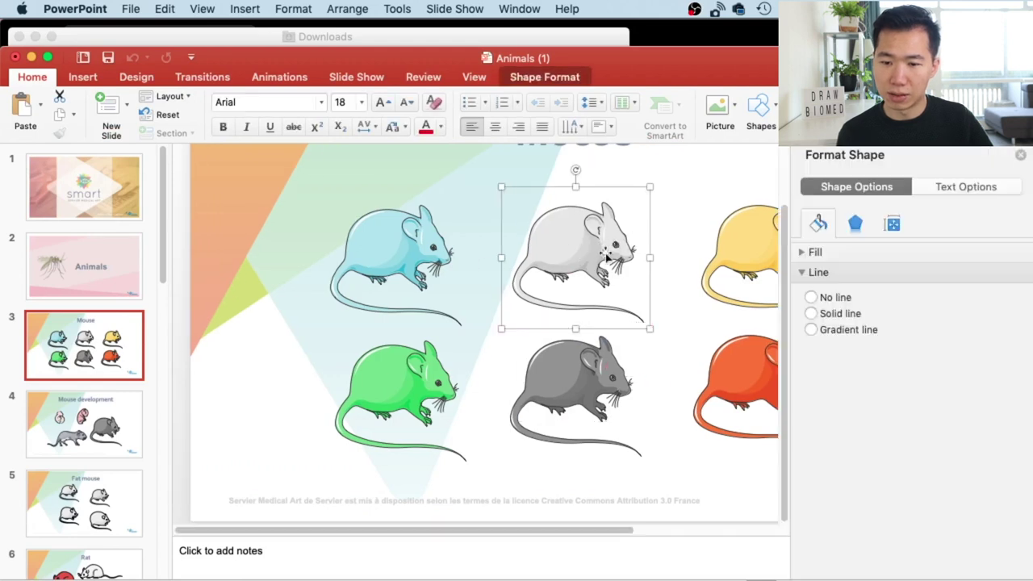
click(610, 235)
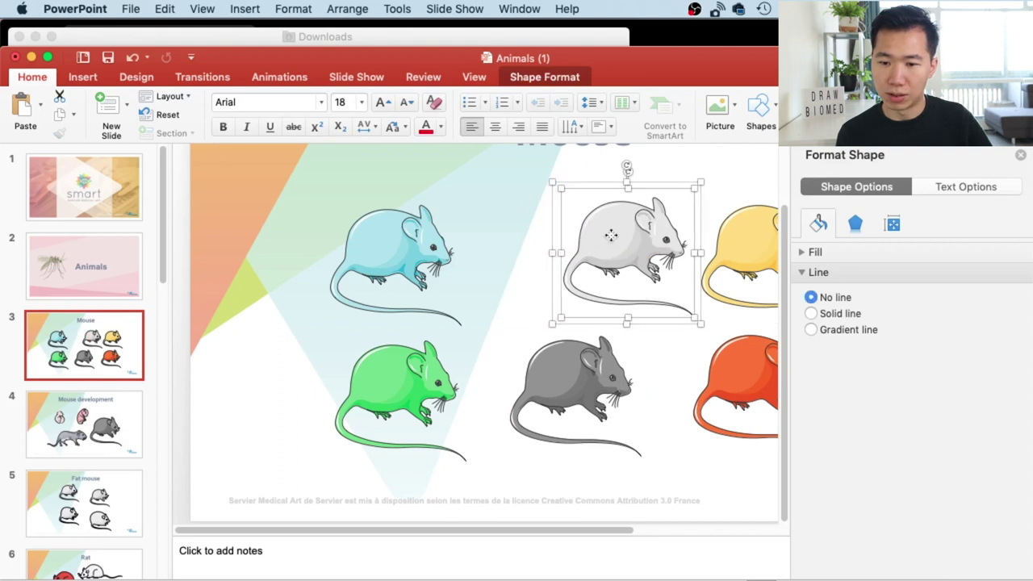
mouse_move(612, 235)
mouse_down()
mouse_move(547, 266)
mouse_move(484, 427)
mouse_move(604, 288)
mouse_move(622, 246)
mouse_up()
Step: Deselect the grey mouse and bring up the slide's background formatting options
click(501, 260)
click(90, 369)
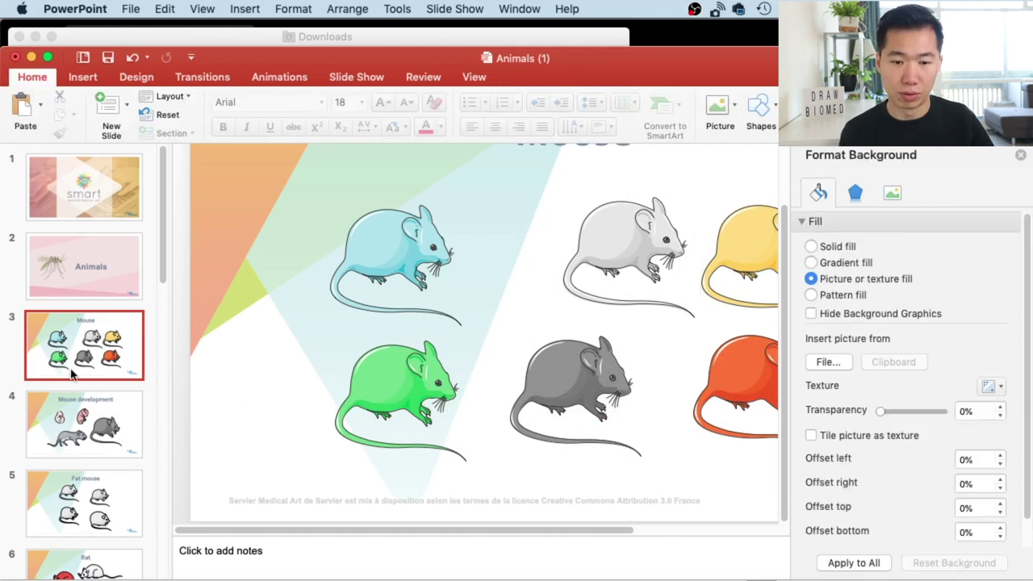
scroll(166, 221, down, 3)
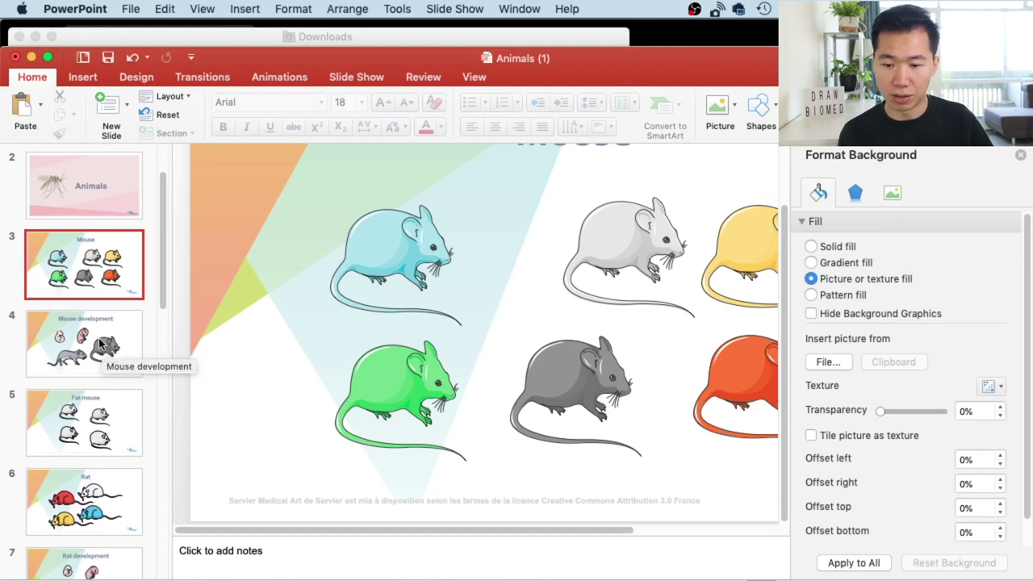
Step: Browse the Mouse development, Fat mouse, Rat development and Pig slides
click(105, 344)
scroll(625, 534, right, 3)
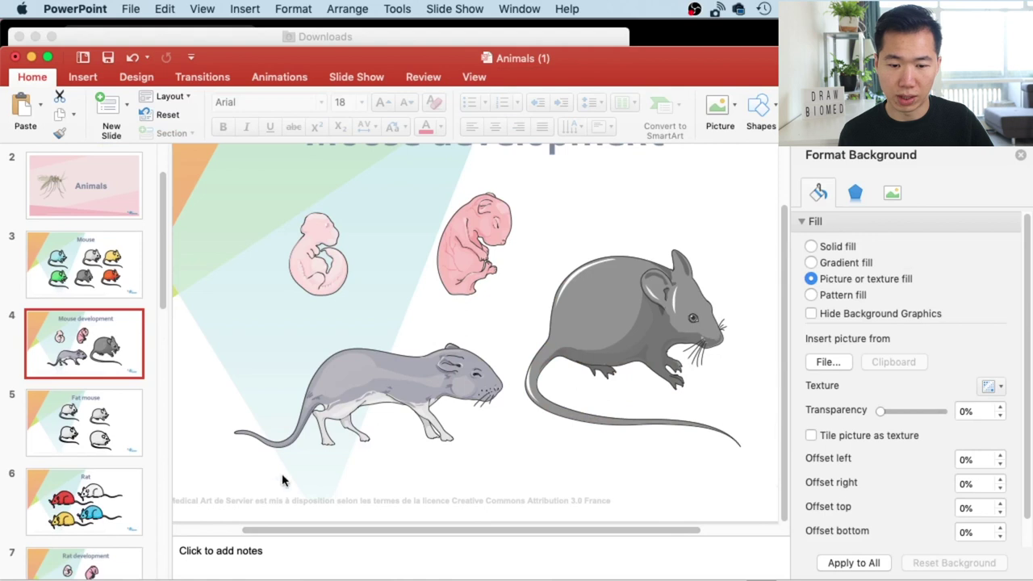
click(77, 446)
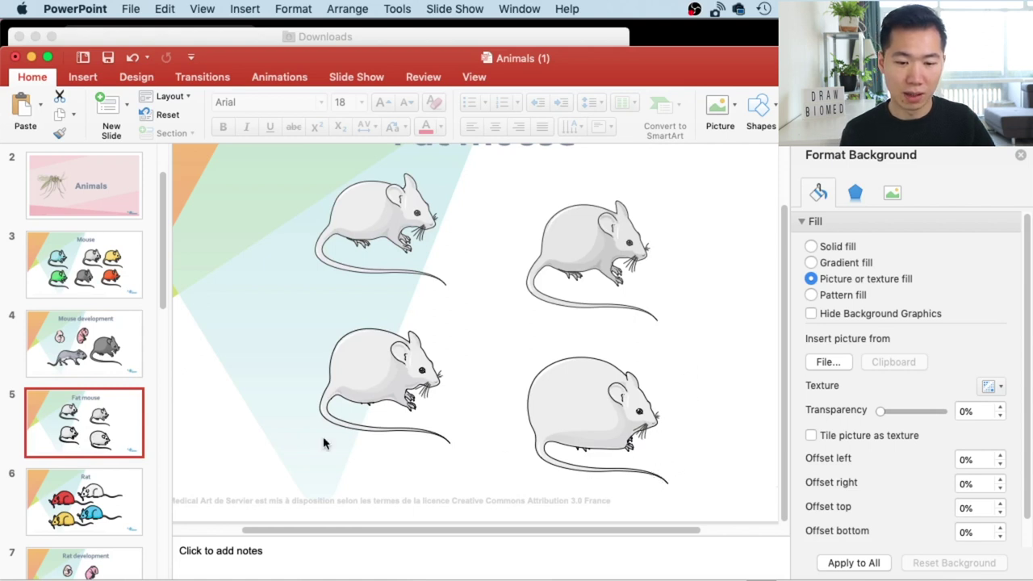
scroll(163, 268, down, 1)
scroll(163, 323, down, 5)
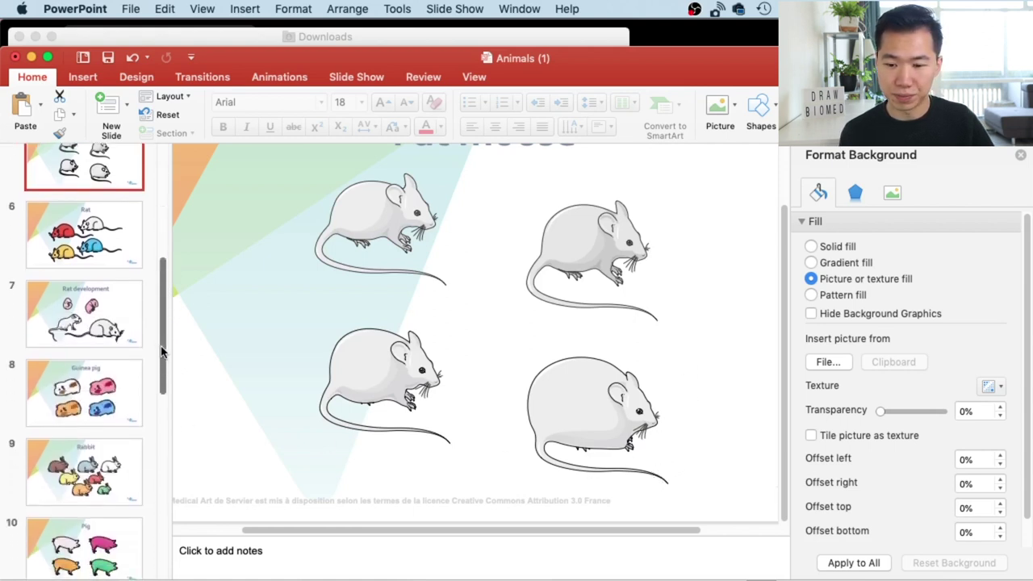
click(107, 303)
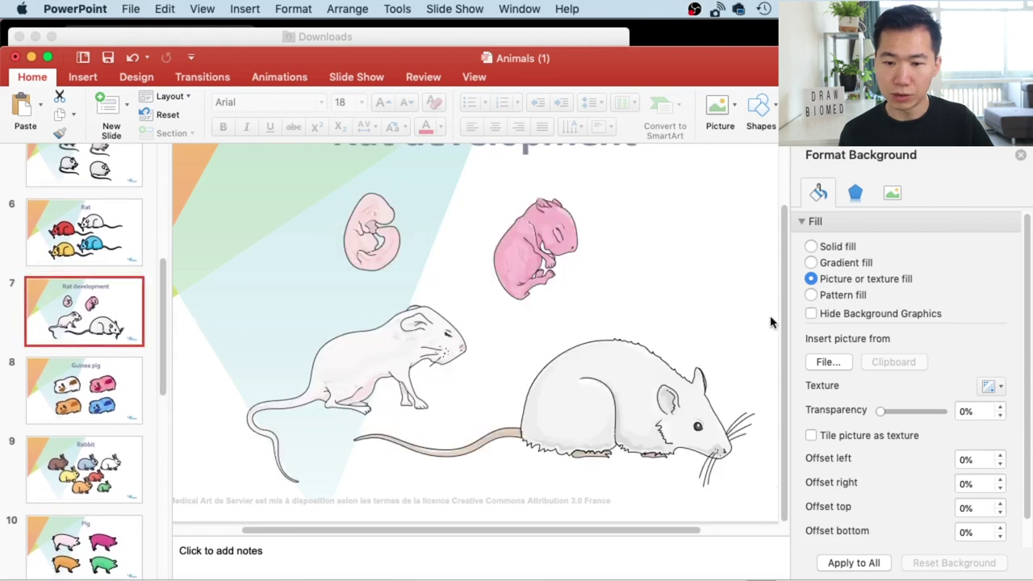
mouse_move(779, 324)
mouse_down()
mouse_move(787, 264)
mouse_move(784, 323)
mouse_up()
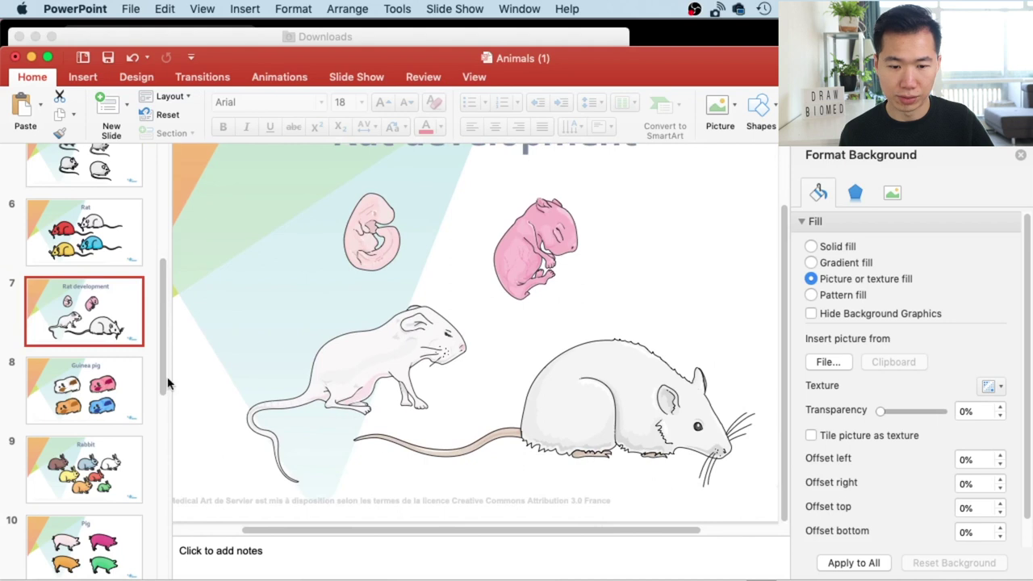
drag(164, 354, 164, 380)
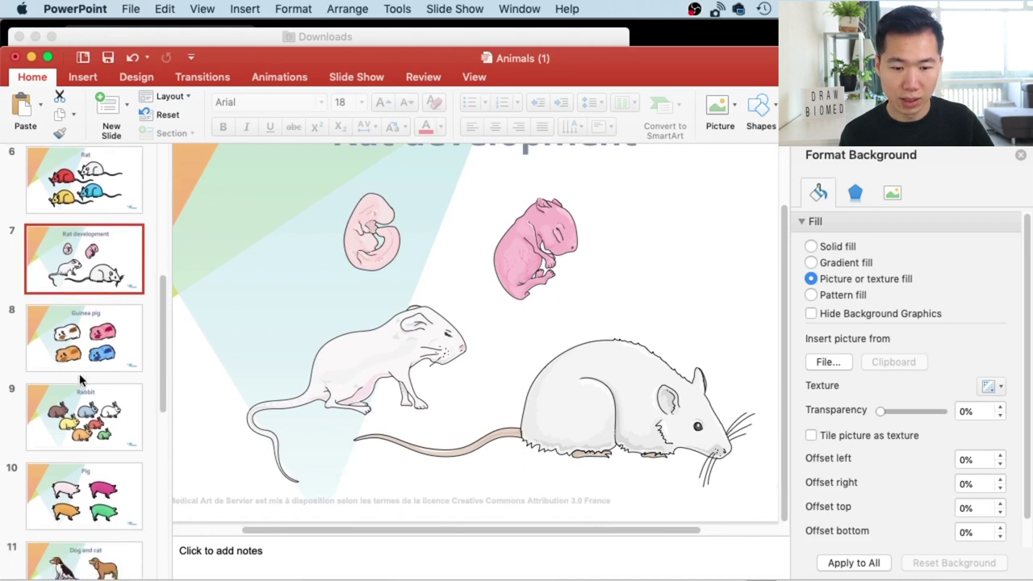
click(110, 505)
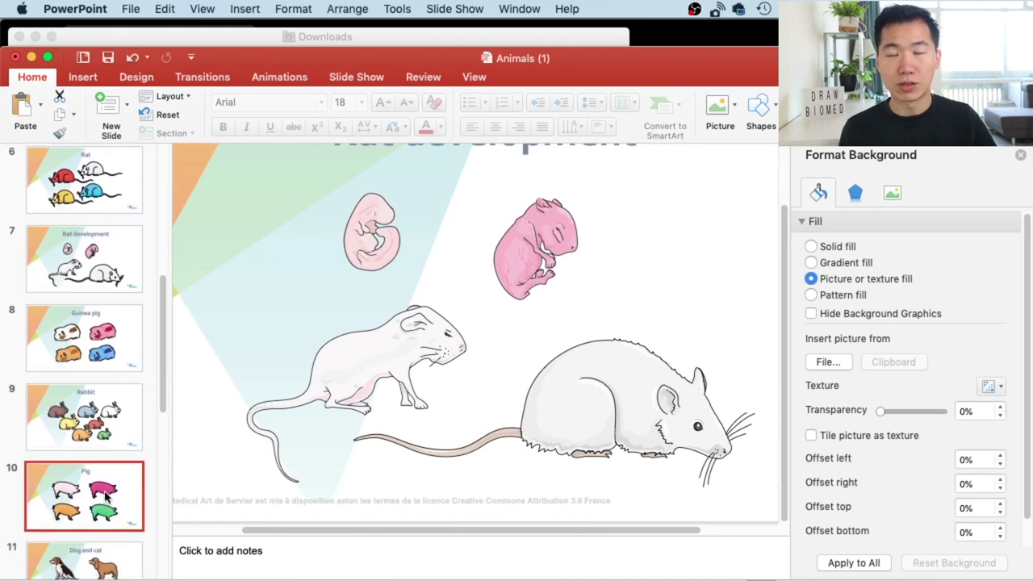